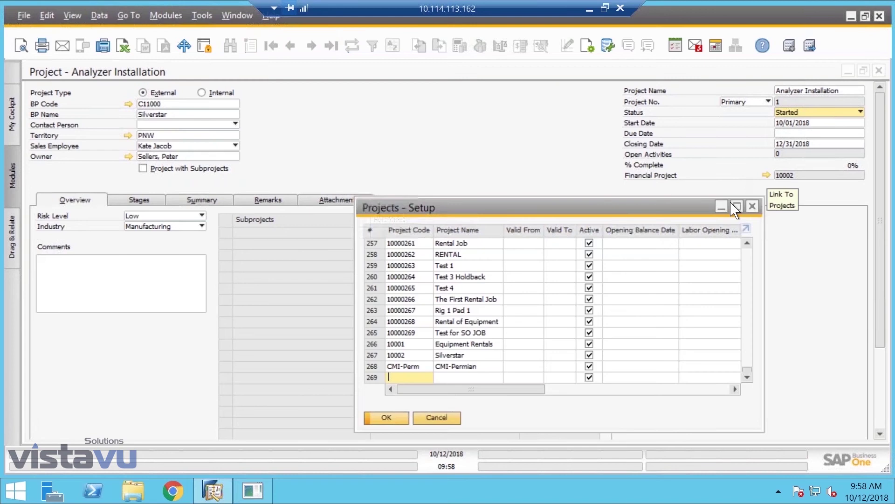
# Close the Projects - Setup window and view the project's stages, including the available stage types for the first stage row
pyautogui.click(753, 208)
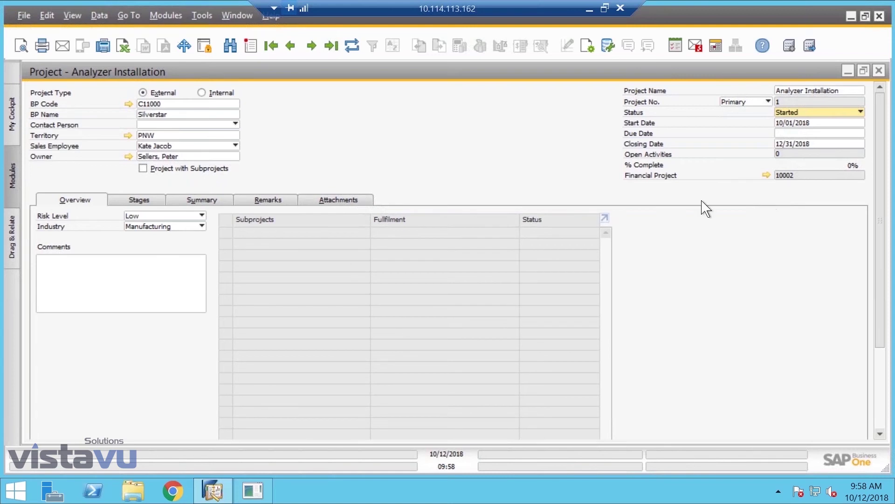
pyautogui.click(141, 205)
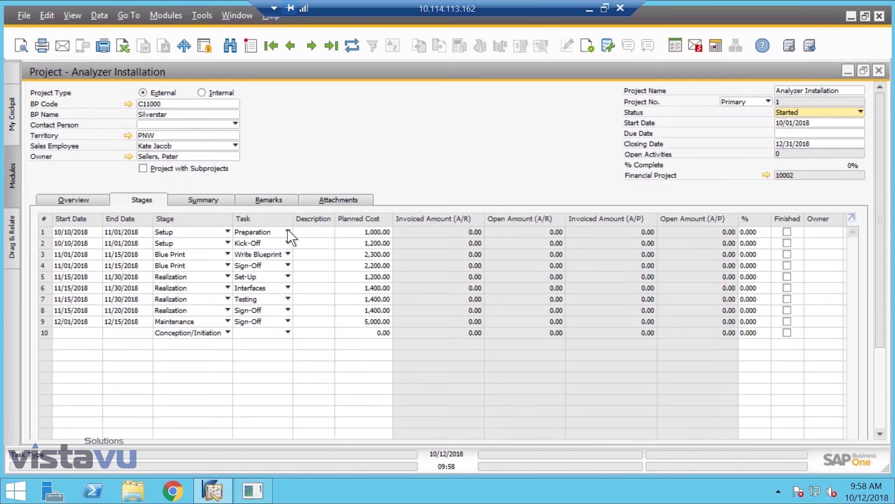
pyautogui.click(226, 232)
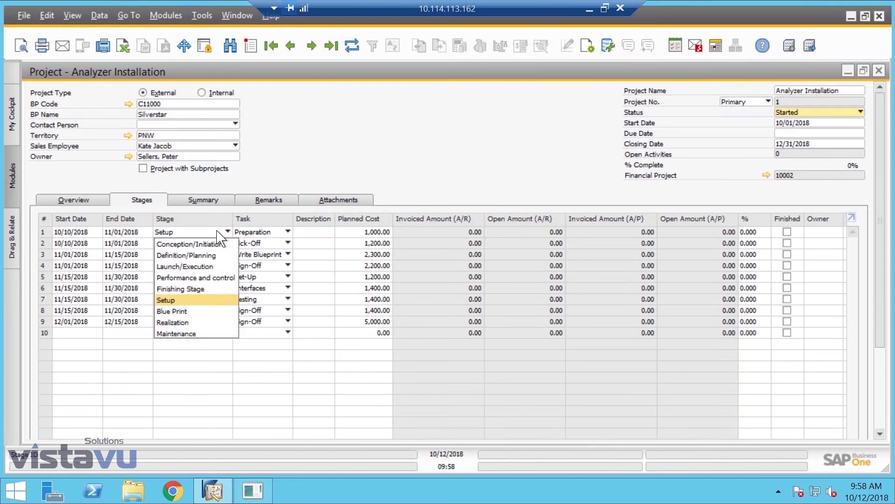
pyautogui.click(218, 232)
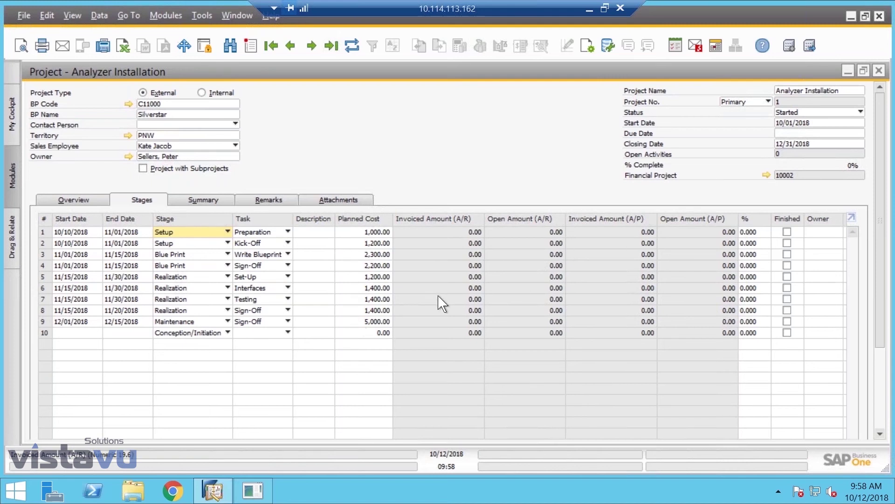
# Select the Setup/Preparation stage and look through its open issues, attachments and linked documents
pyautogui.click(43, 232)
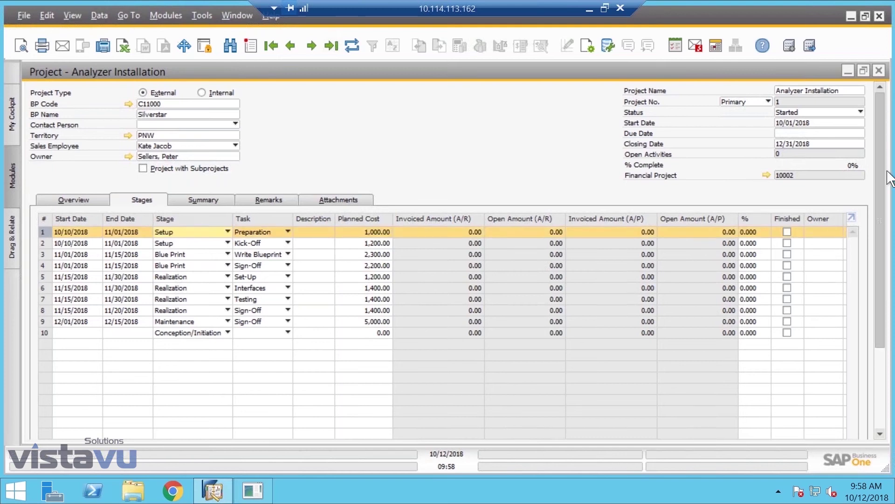
pyautogui.scroll(-3, 699, 303)
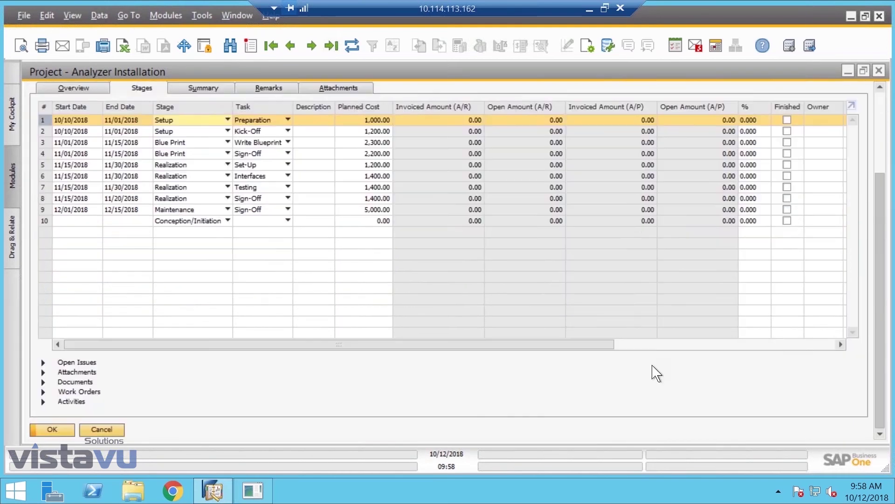
pyautogui.click(43, 364)
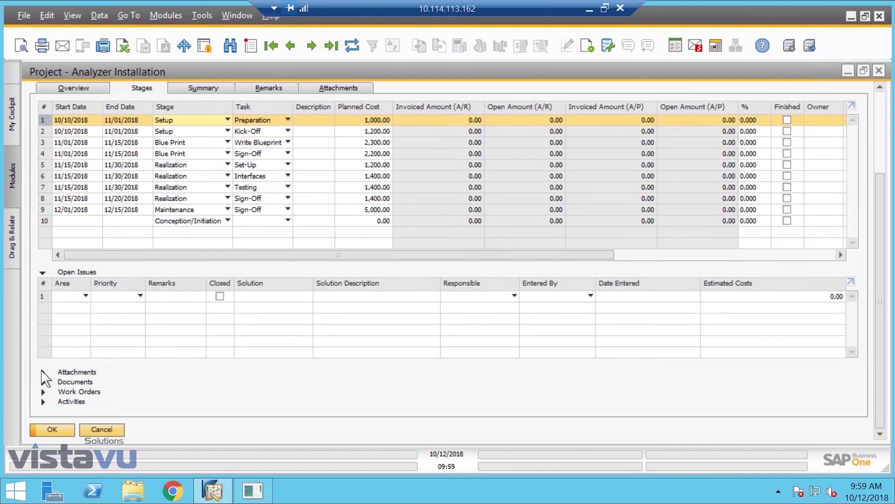
pyautogui.click(43, 372)
pyautogui.click(43, 380)
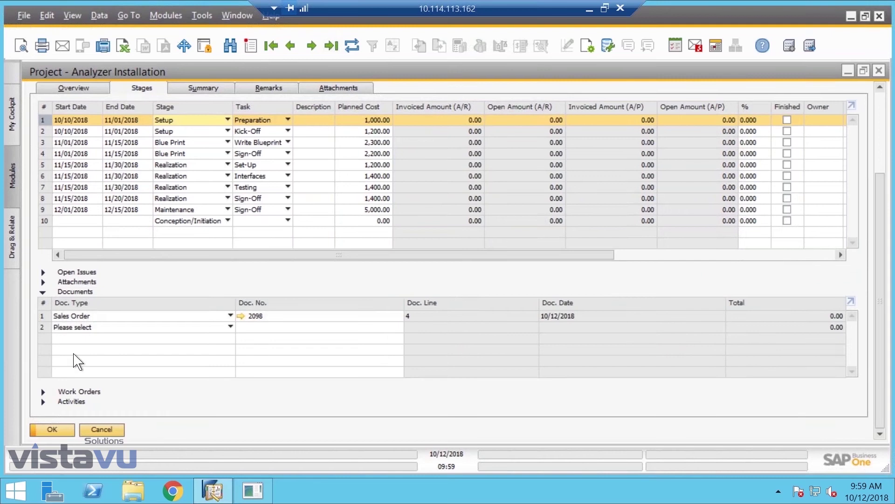
# Link the Silverstar A/R Invoice dated 10/12/2018 for 795.63 to the Setup/Preparation stage's documents
pyautogui.click(161, 331)
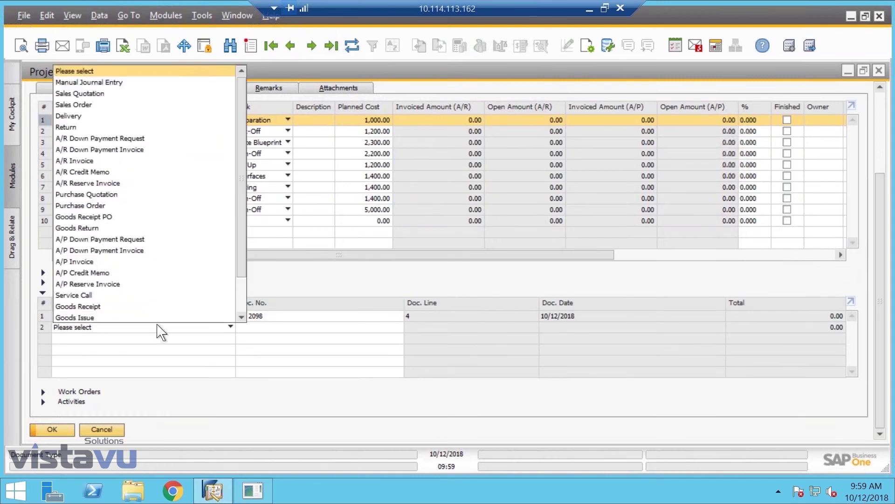
pyautogui.click(143, 160)
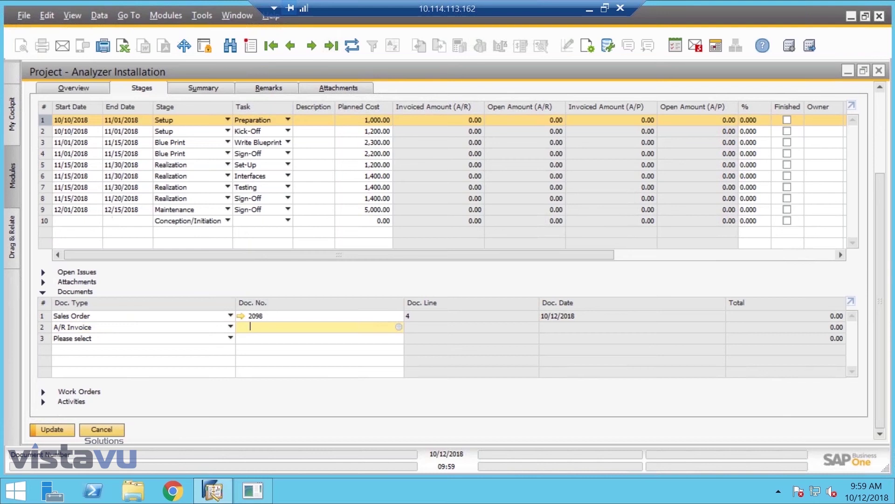
pyautogui.press('Tab')
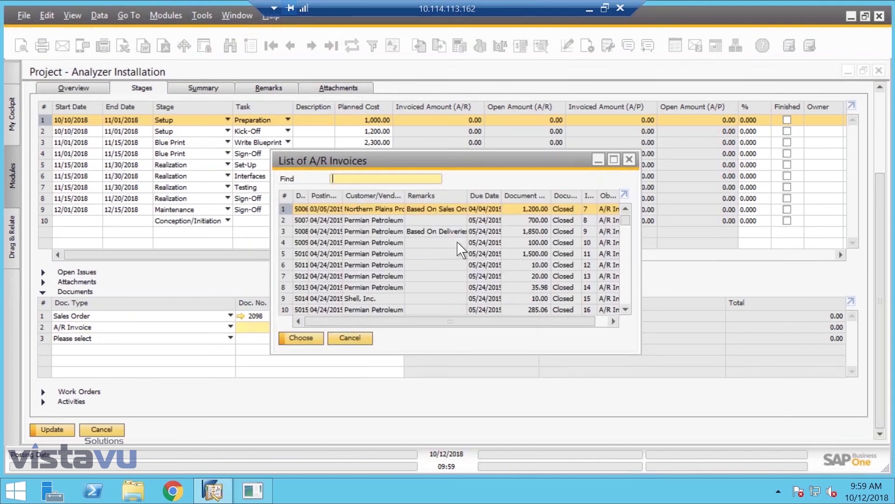
pyautogui.scroll(-20, 620, 352)
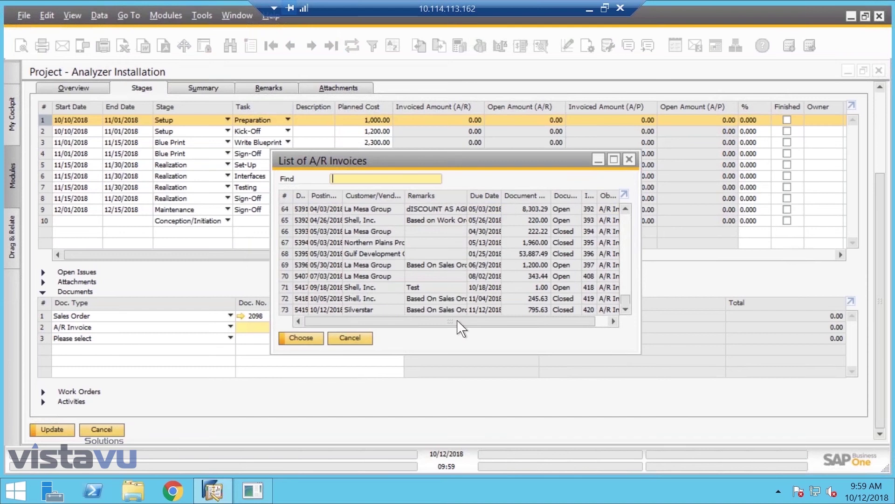
pyautogui.click(376, 310)
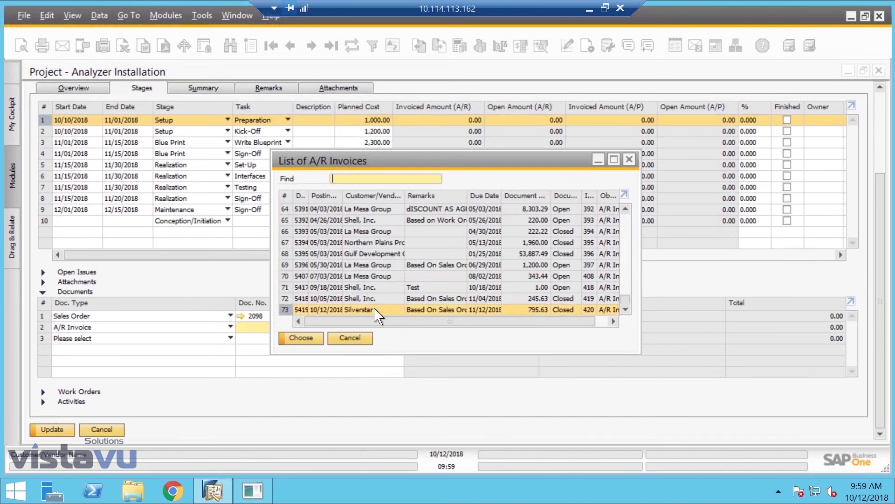
pyautogui.doubleClick(375, 310)
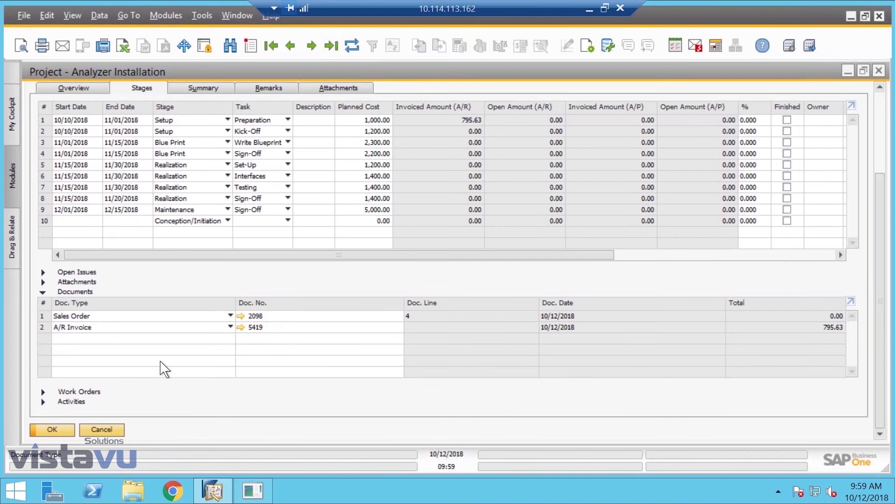
# Add an A/P Invoice document to the Setup/Preparation stage, choosing the MRO Supply invoice dated 10/10/2018 for 7,500.00
pyautogui.click(44, 119)
pyautogui.click(104, 339)
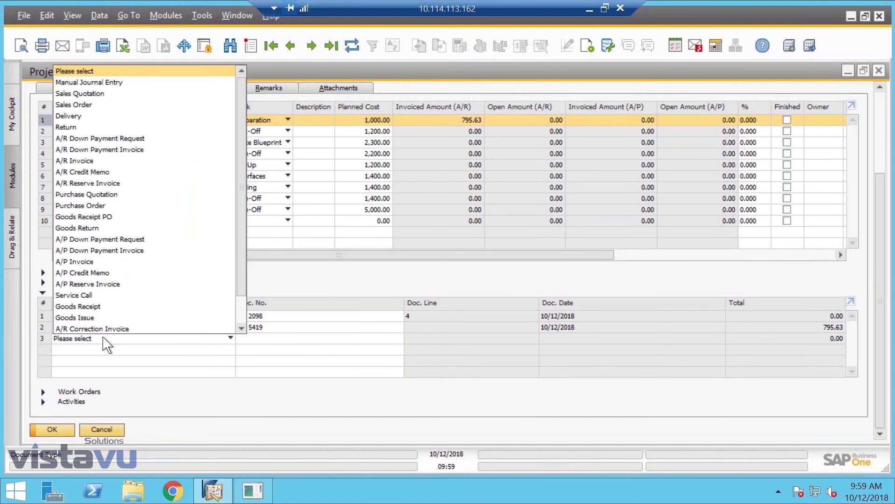
pyautogui.click(154, 262)
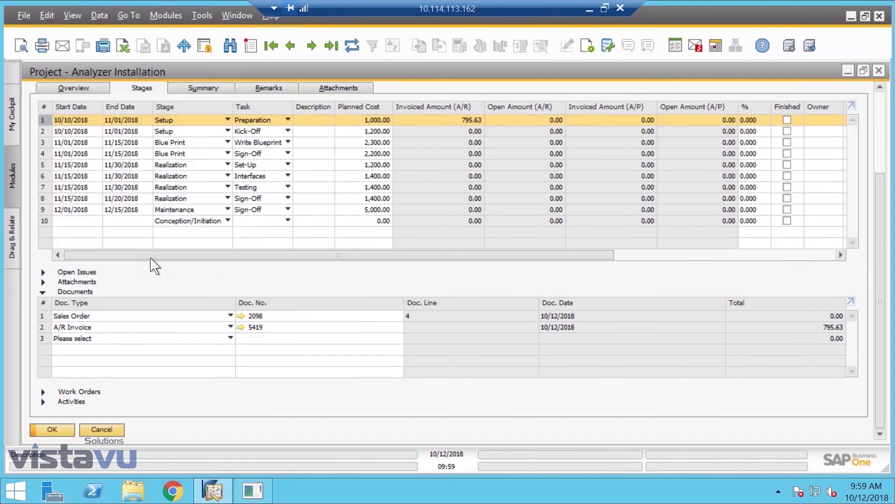
pyautogui.click(399, 337)
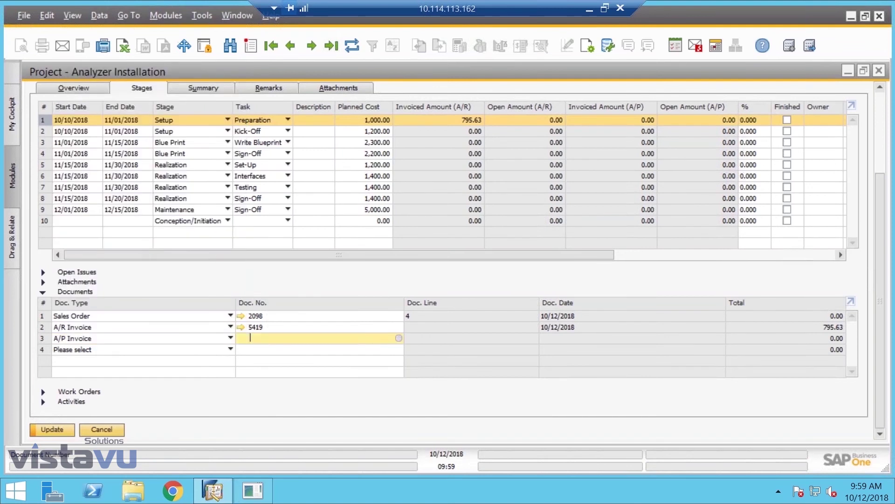
pyautogui.scroll(-20, 627, 280)
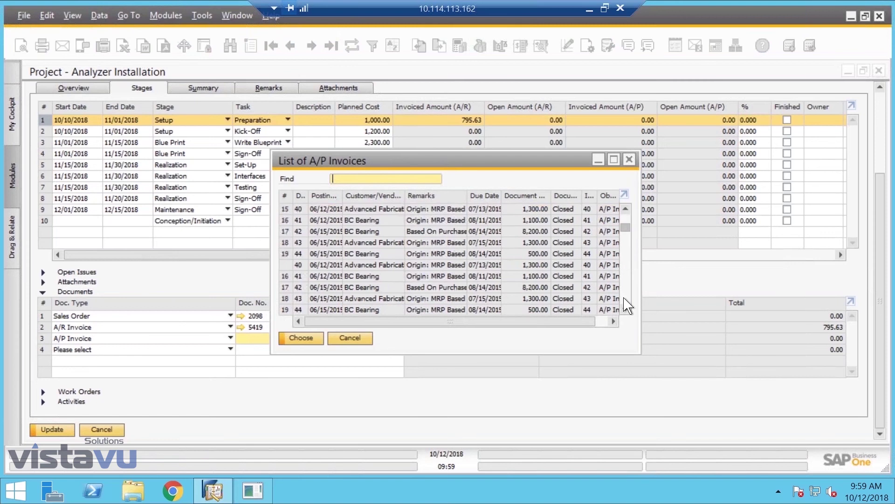
pyautogui.click(446, 310)
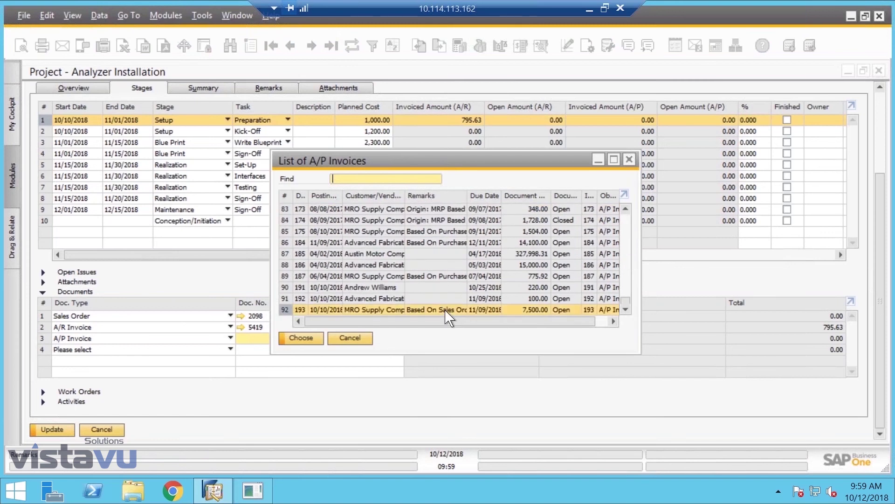
pyautogui.doubleClick(445, 310)
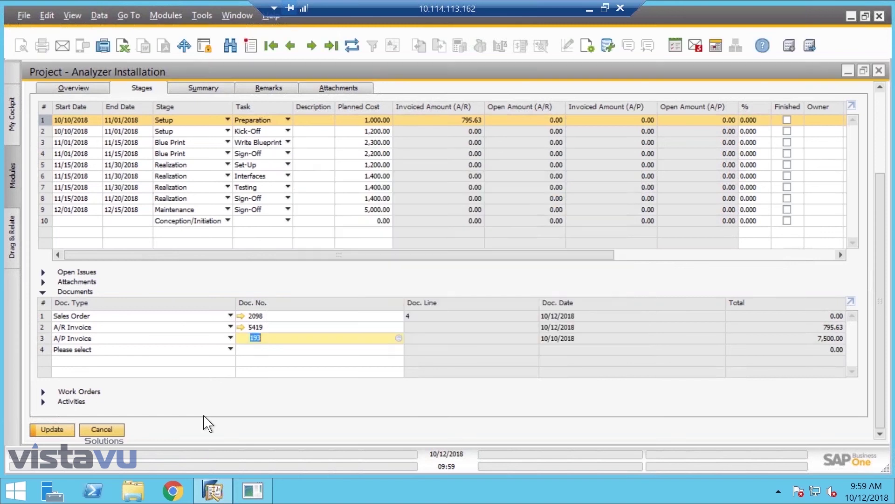
# Replace the linked A/P invoice with the 220.00 one dated 10/10/2018 and due 10/25/2018, and update the project
pyautogui.press('Tab')
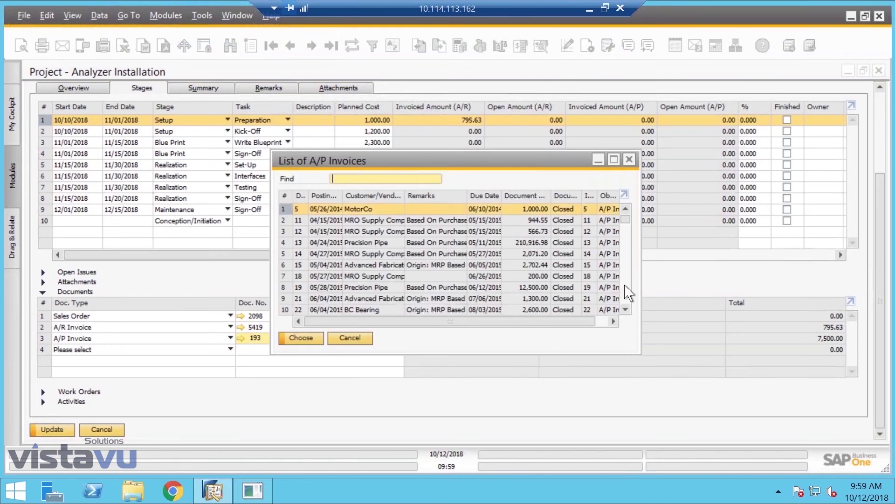
pyautogui.scroll(-6, 630, 301)
pyautogui.scroll(-20, 630, 301)
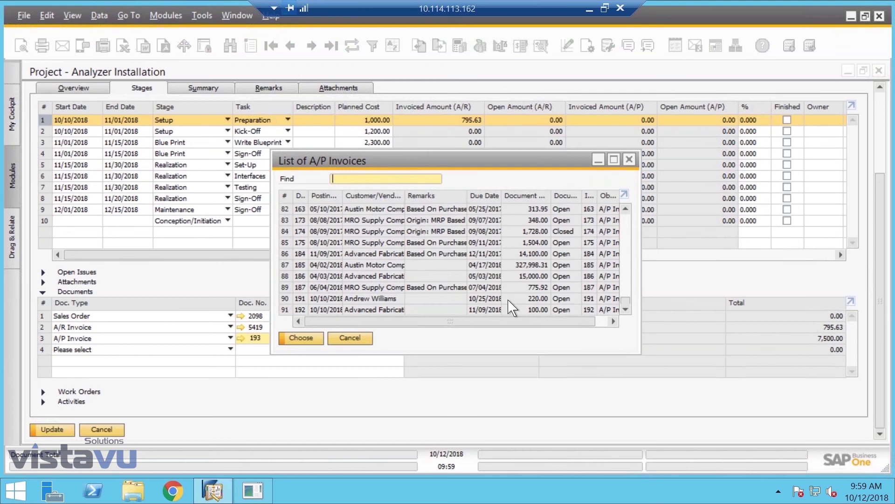
pyautogui.click(462, 298)
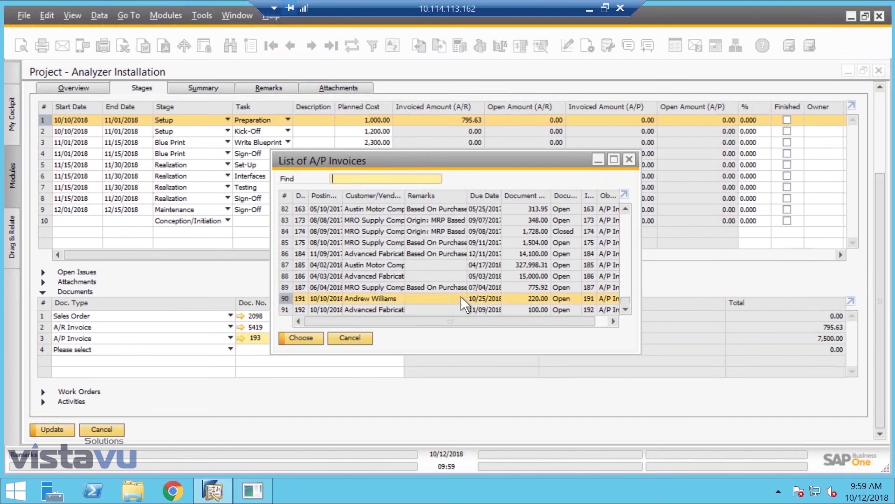
pyautogui.doubleClick(465, 304)
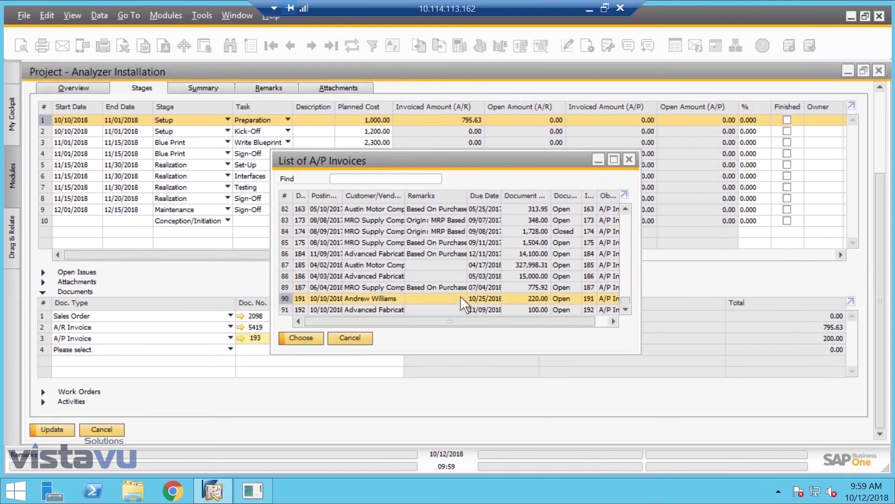
pyautogui.click(52, 429)
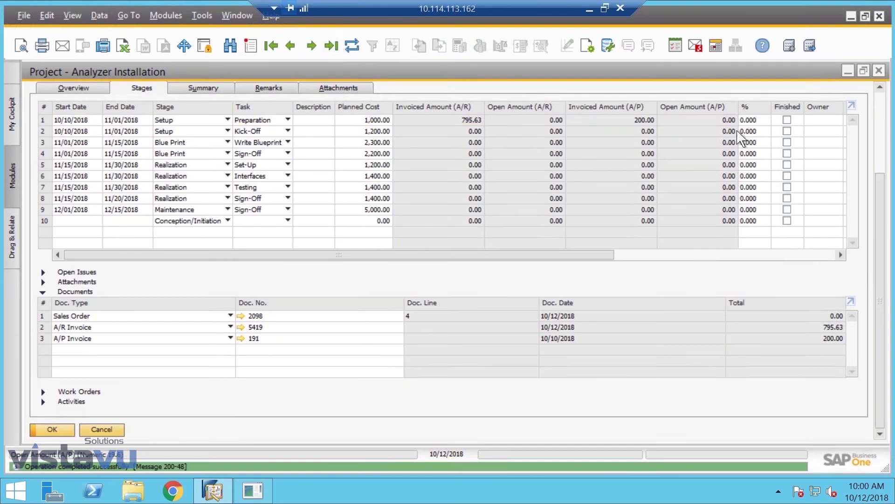
# Examine the remaining stage columns, collapse the linked documents, and view the Work Orders and Activities sections
pyautogui.click(732, 256)
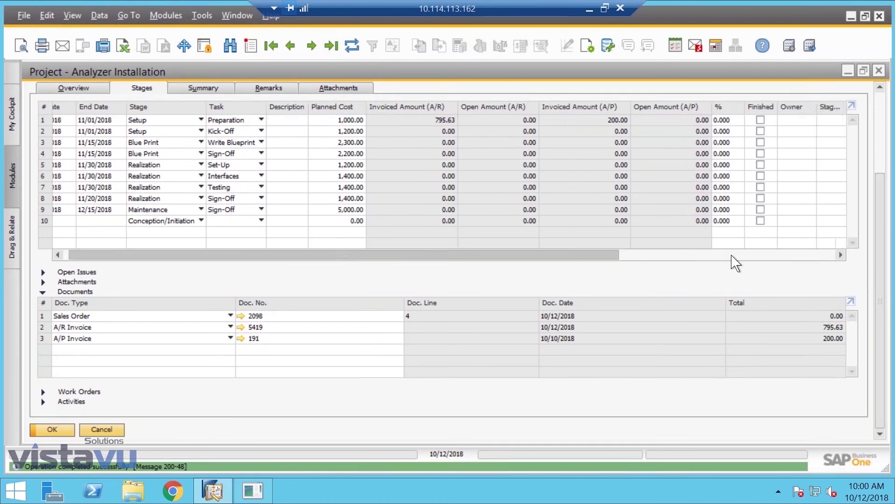
pyautogui.click(732, 256)
pyautogui.moveTo(593, 255); pyautogui.dragTo(373, 284)
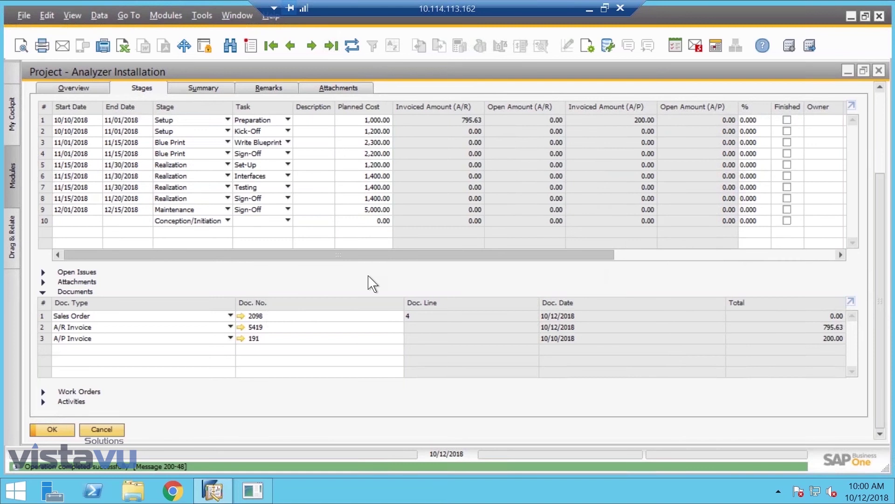
pyautogui.click(42, 292)
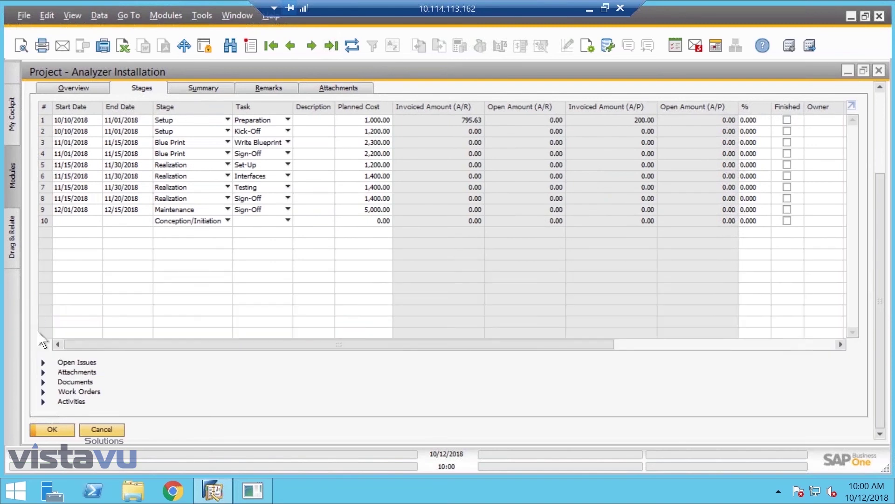
pyautogui.click(49, 394)
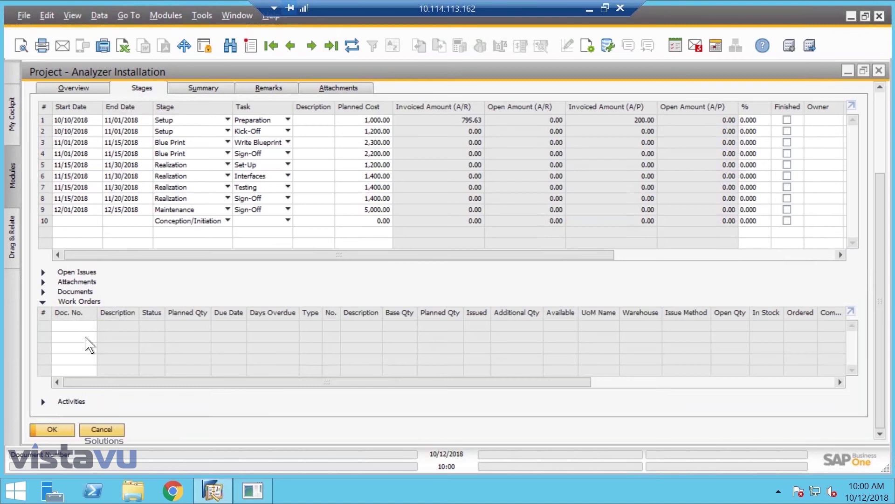
pyautogui.click(43, 401)
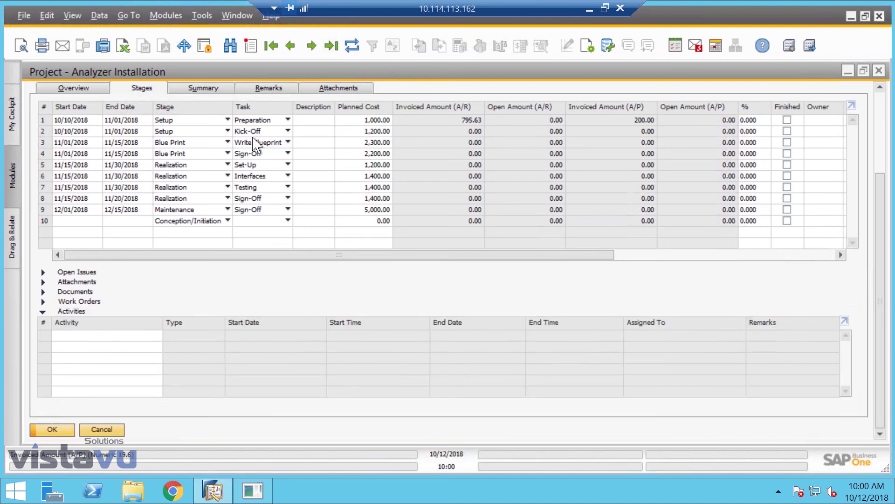
# Review the project's Summary of budget and profit values, its Remarks, and return to the Overview
pyautogui.click(882, 111)
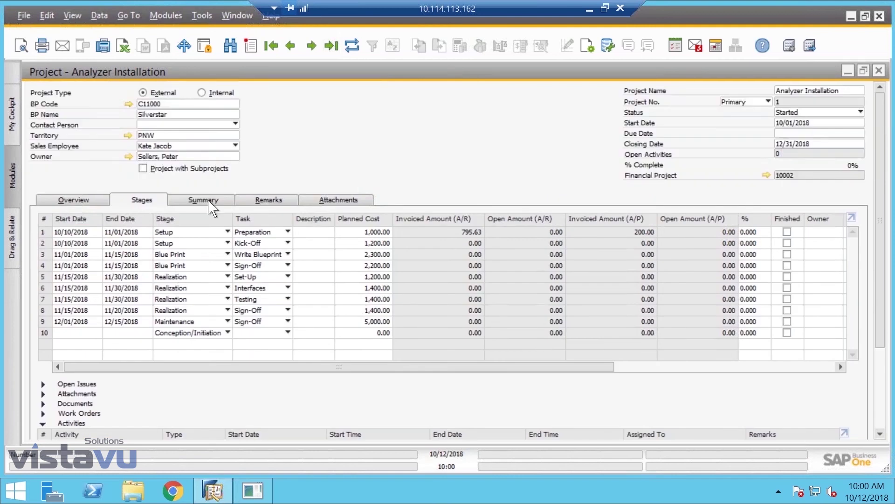
pyautogui.click(205, 200)
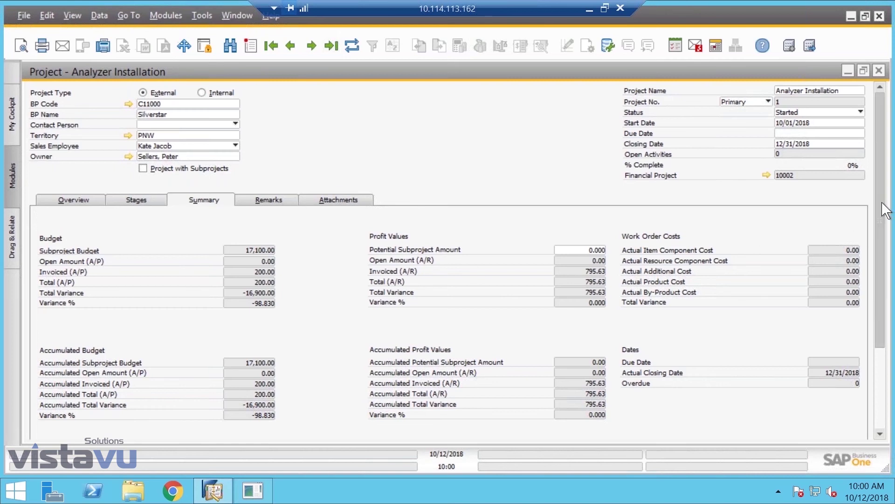
pyautogui.scroll(-3, 882, 203)
pyautogui.scroll(3, 883, 218)
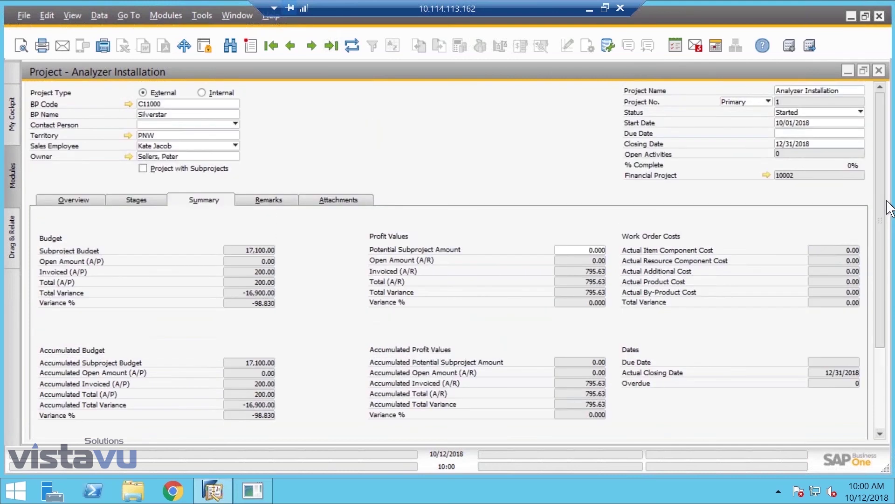
pyautogui.click(270, 201)
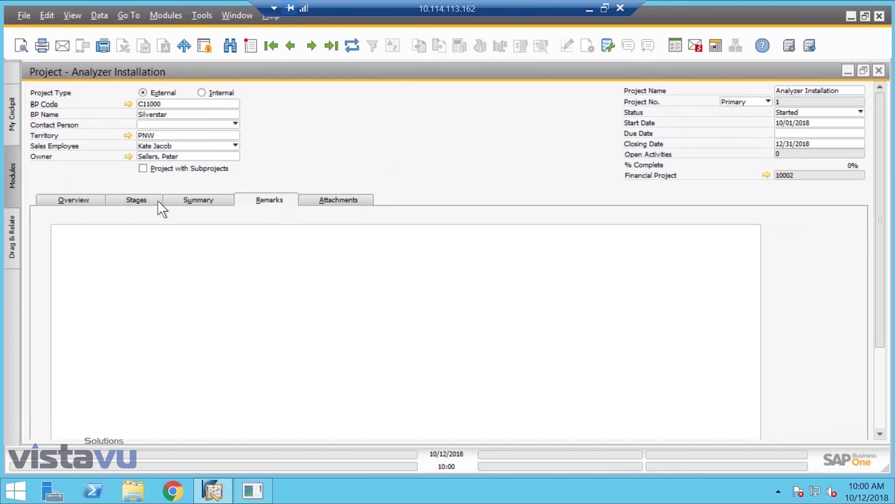
pyautogui.click(74, 201)
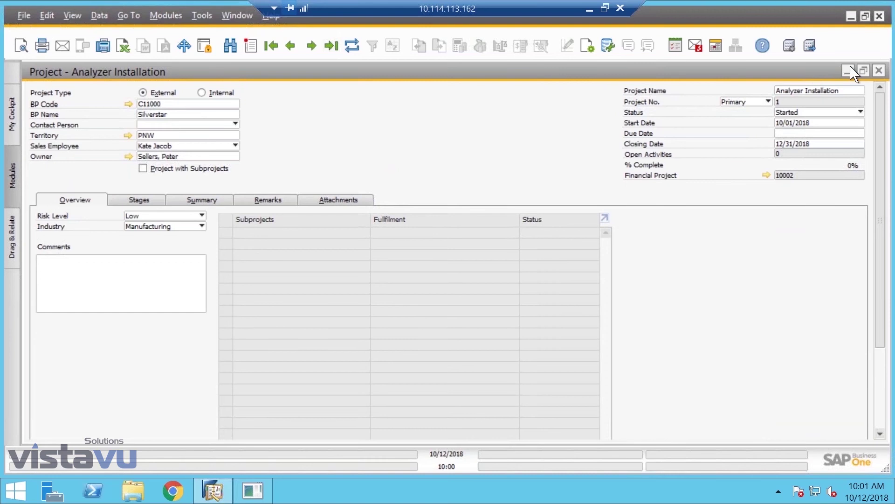
# Close the Analyzer Installation project and open the last saved employee time sheet in Human Resources
pyautogui.click(880, 70)
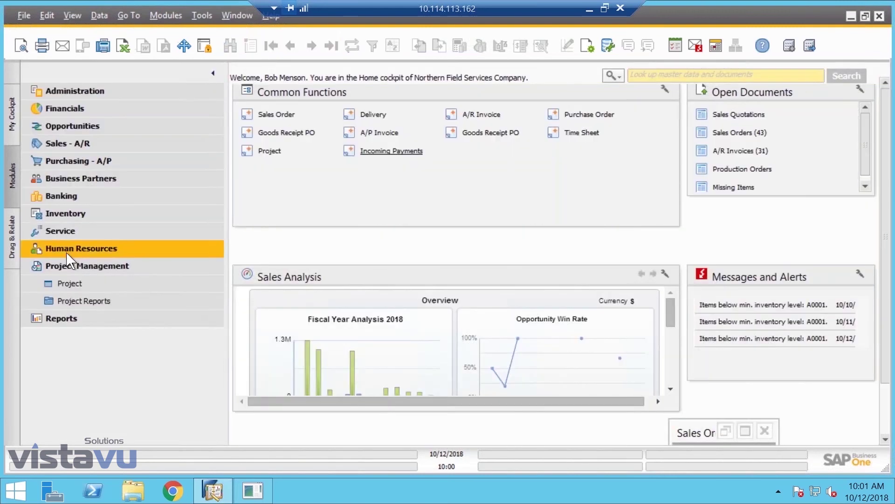
pyautogui.click(82, 248)
pyautogui.click(76, 283)
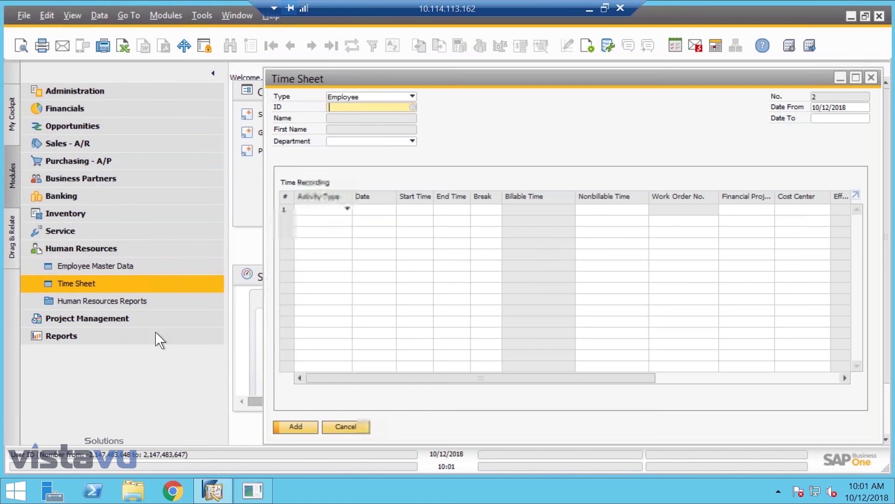
pyautogui.click(330, 44)
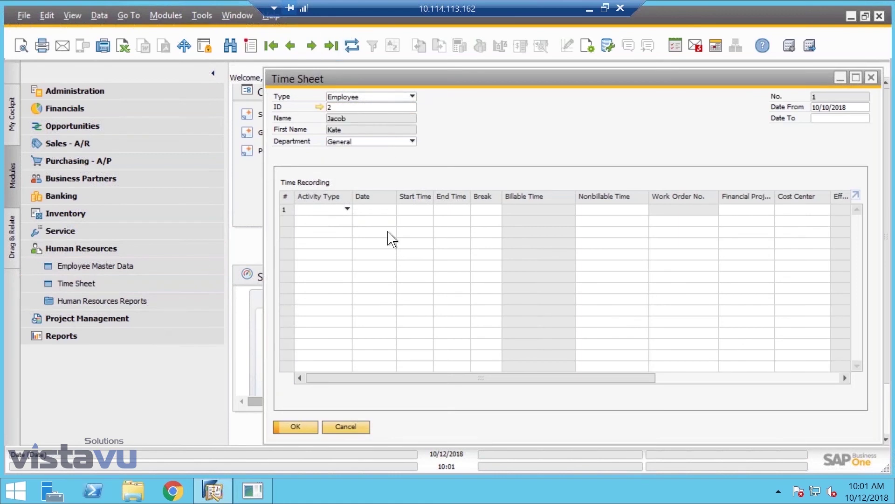
# Record a time entry in the first row with activity type Welding and the date 10/11/2018
pyautogui.click(348, 207)
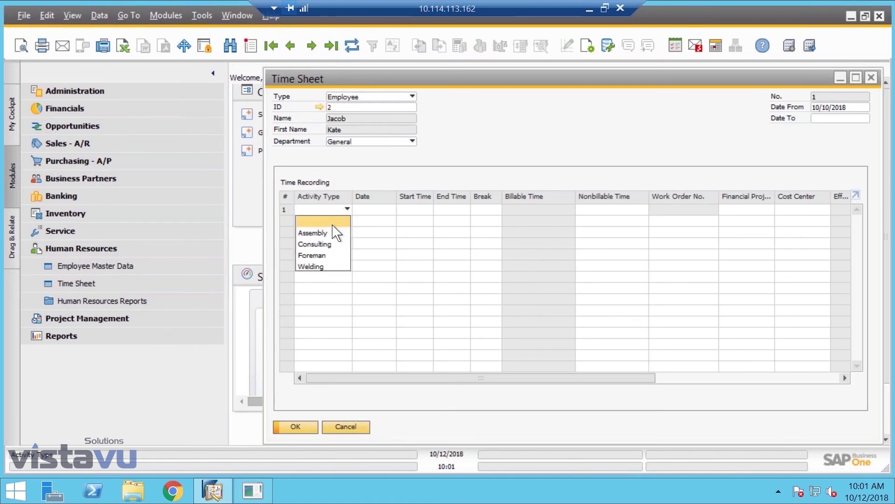
pyautogui.click(324, 268)
pyautogui.press('Tab')
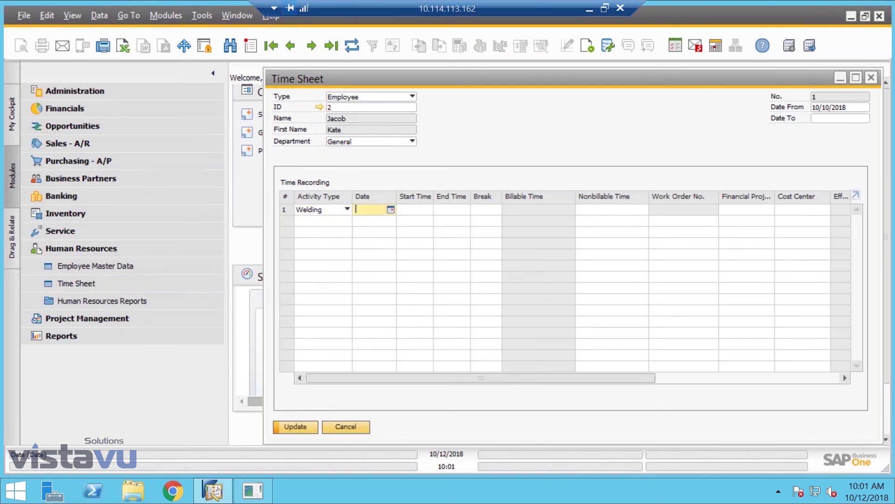
pyautogui.click(415, 210)
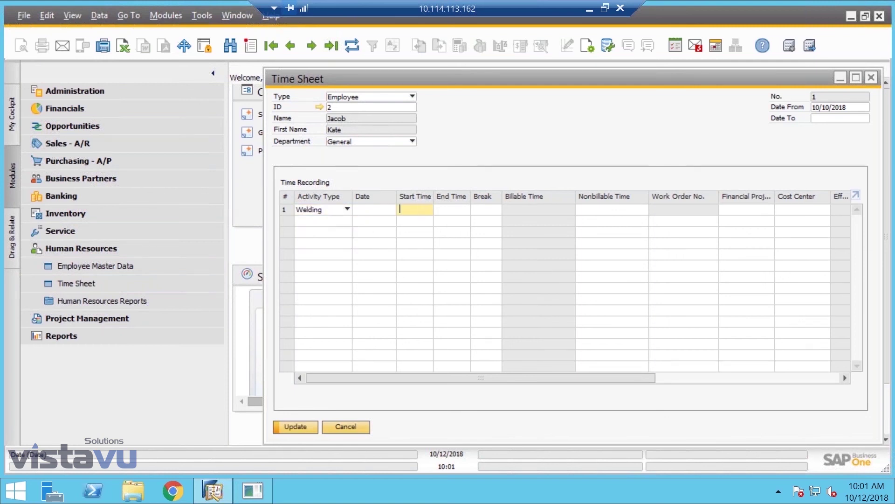
pyautogui.click(382, 211)
pyautogui.write('a')
pyautogui.click(409, 210)
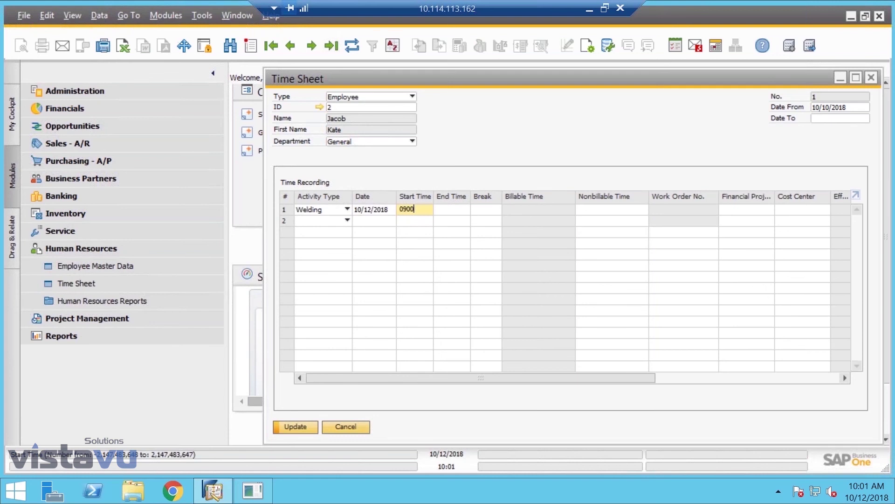
pyautogui.click(373, 209)
pyautogui.write('1')
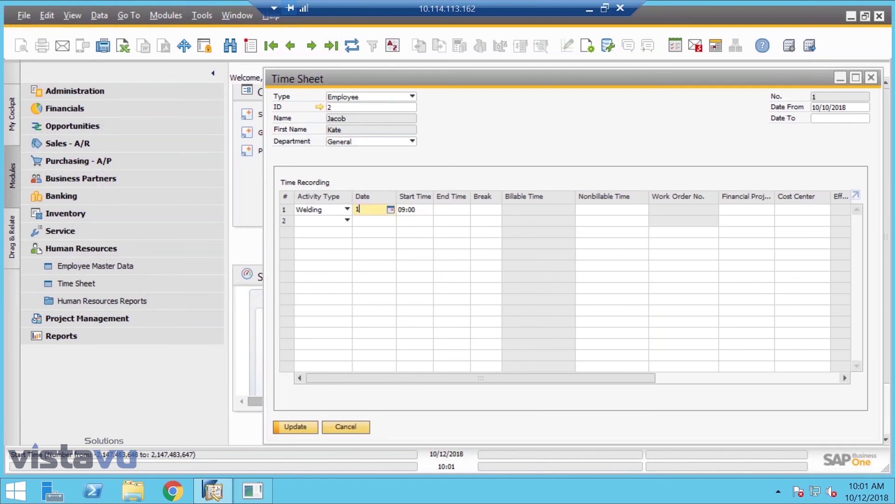
pyautogui.write('0/11')
pyautogui.press('Tab')
# Set the Welding entry's start time to 09:00, end time to 17:00 and break to 00:30
pyautogui.write('09:0')
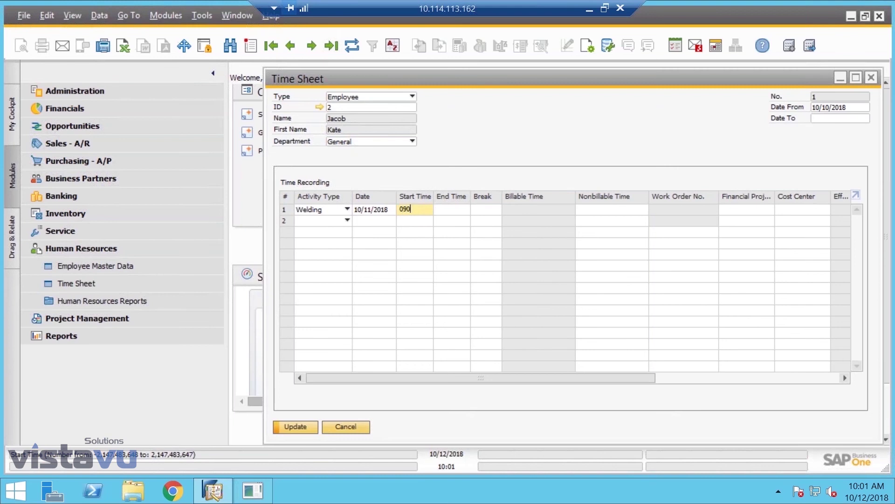
pyautogui.write('0')
pyautogui.press('Tab')
pyautogui.press('Tab')
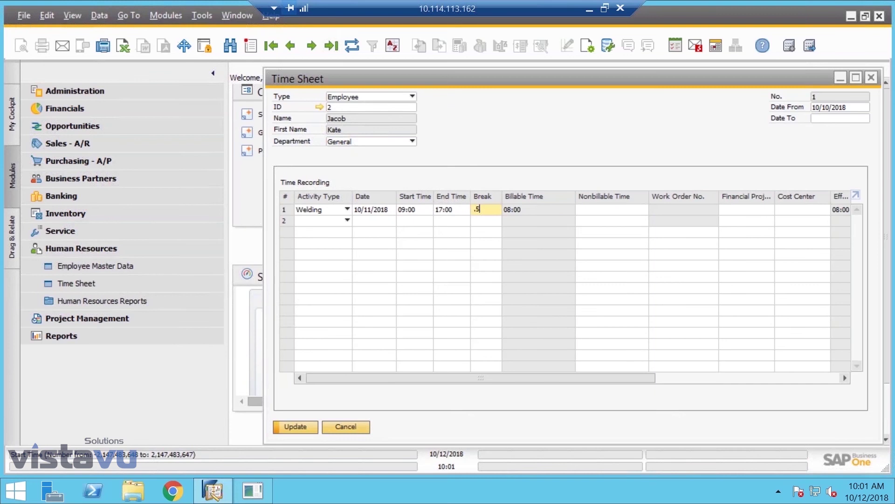
pyautogui.write('.5')
pyautogui.press('Tab')
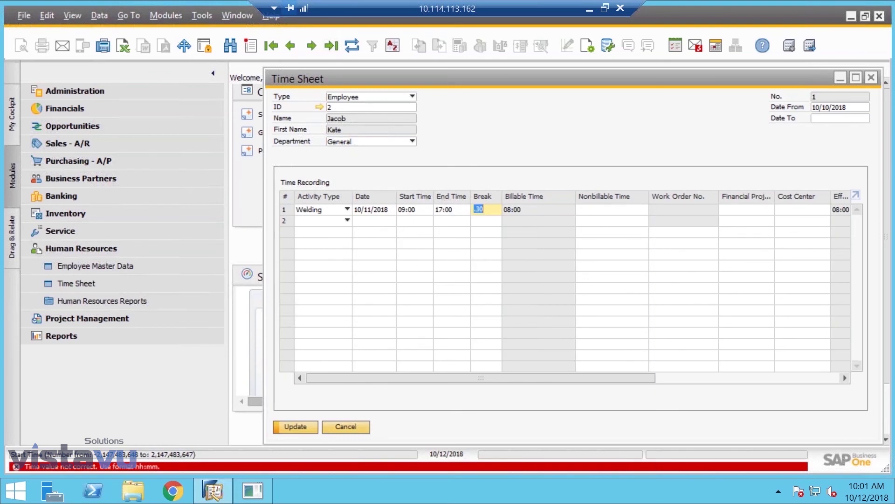
pyautogui.write(':30')
pyautogui.press('Tab')
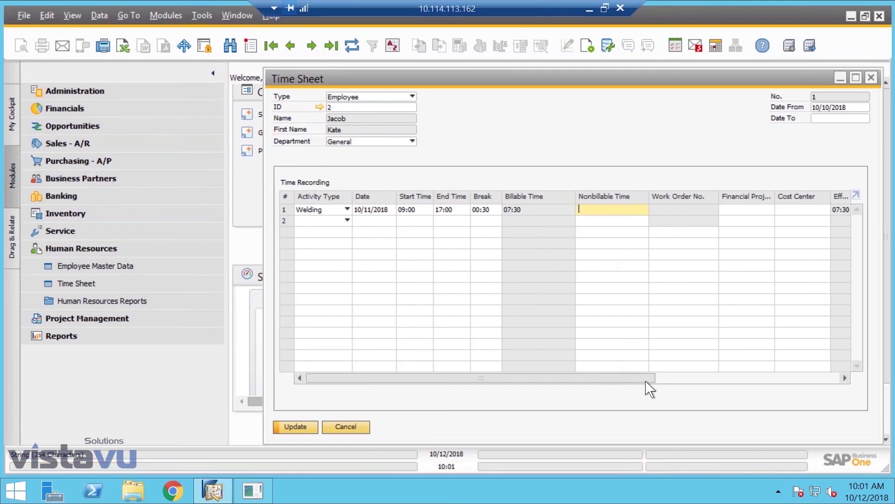
# Assign financial project 10002 to the Welding entry and update the time sheet
pyautogui.moveTo(623, 380); pyautogui.dragTo(694, 383)
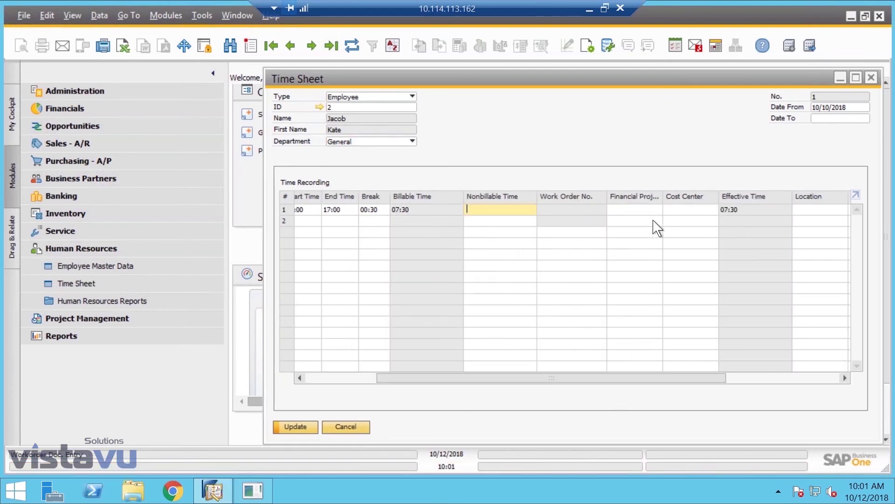
pyautogui.click(693, 211)
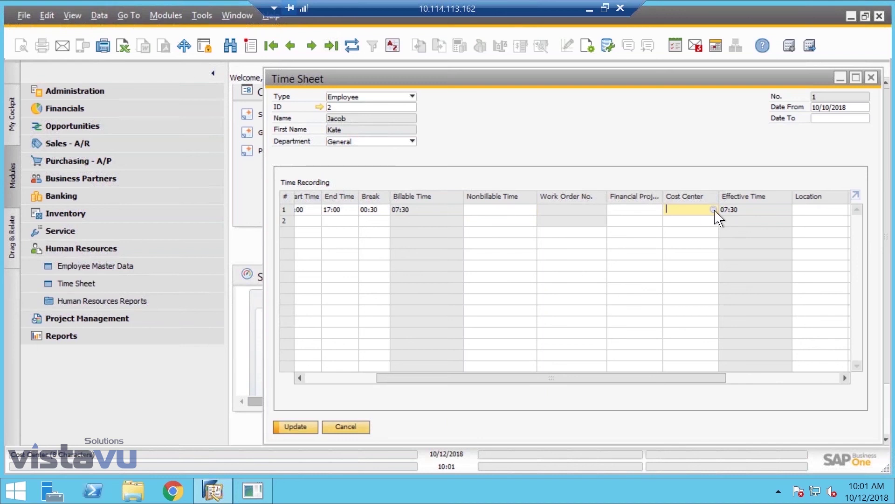
pyautogui.click(658, 210)
pyautogui.click(657, 209)
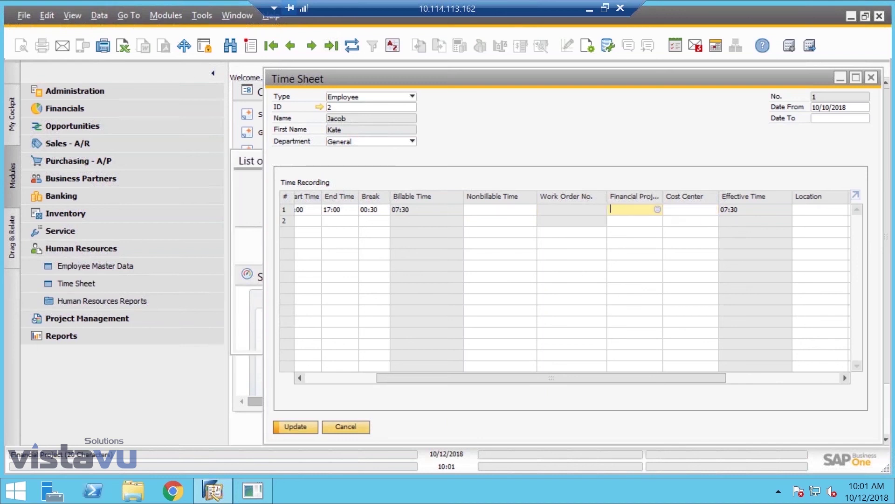
pyautogui.moveTo(586, 219); pyautogui.dragTo(587, 303)
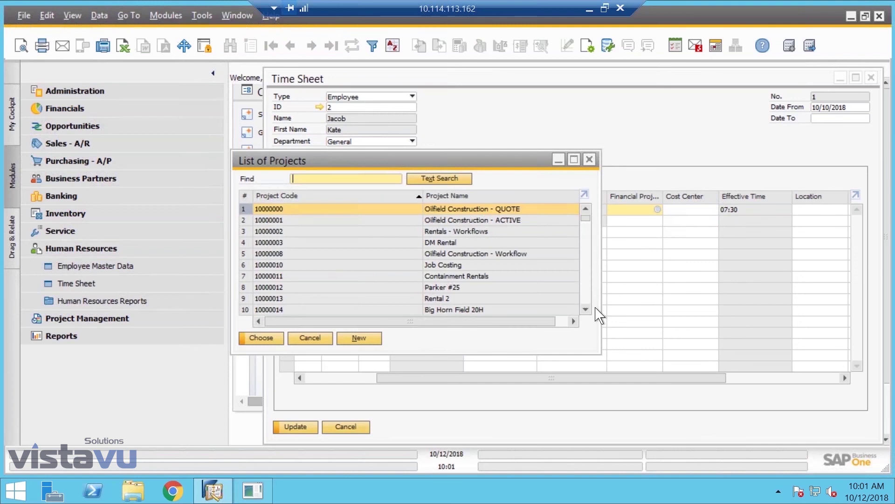
pyautogui.doubleClick(480, 298)
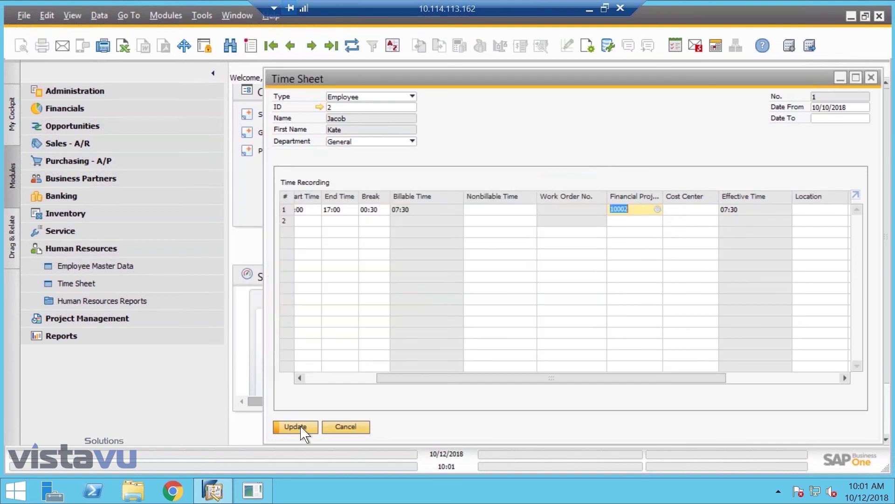
pyautogui.click(303, 427)
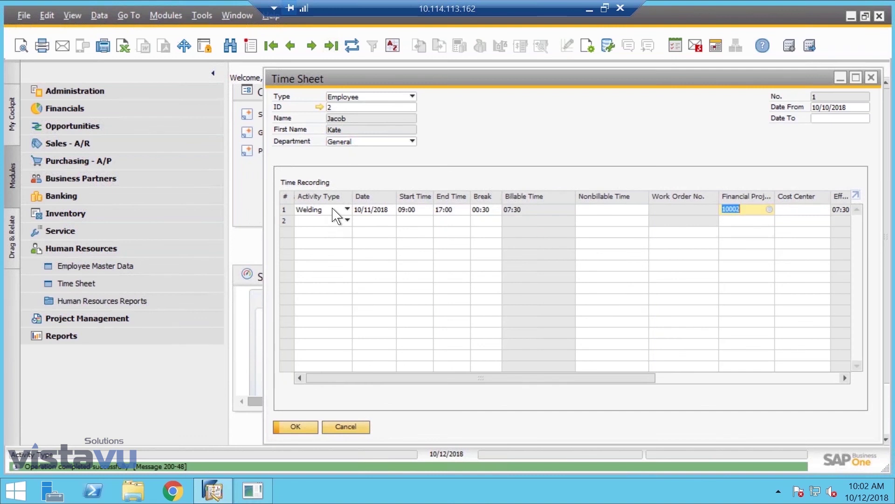
# Review the Welding entry's remaining columns, including its Labour Item, and close the time sheet
pyautogui.click(689, 378)
pyautogui.click(759, 376)
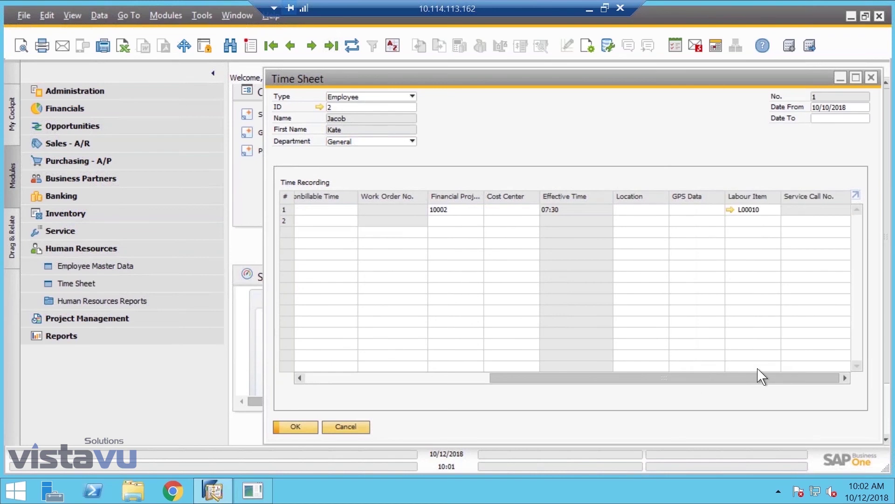
pyautogui.moveTo(761, 377); pyautogui.dragTo(316, 406)
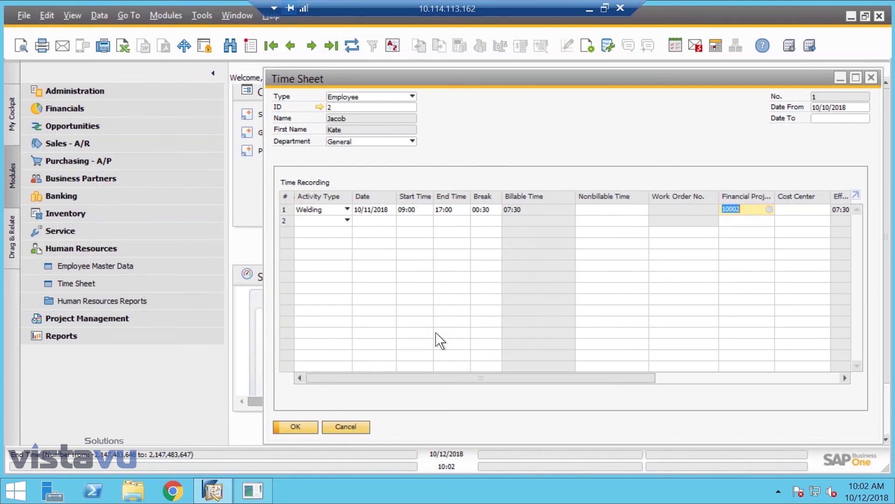
pyautogui.click(300, 426)
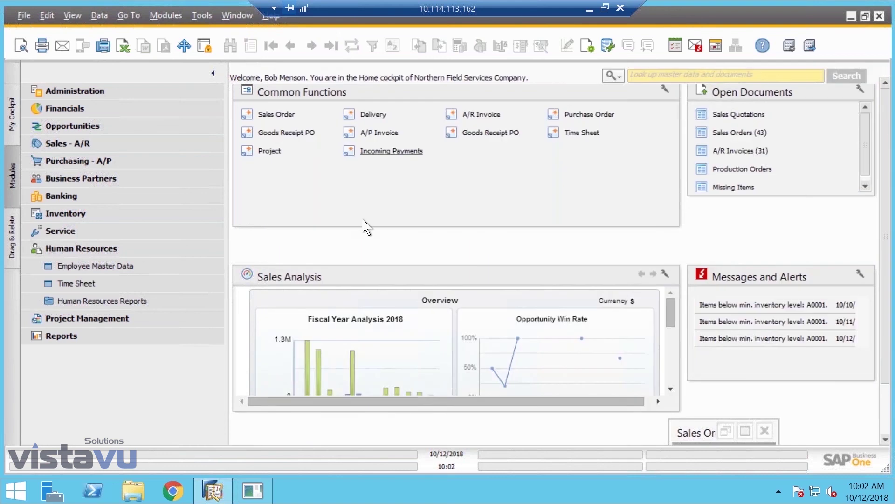
# Open a blank service call, view its Related Documents section, and close it
pyautogui.click(70, 320)
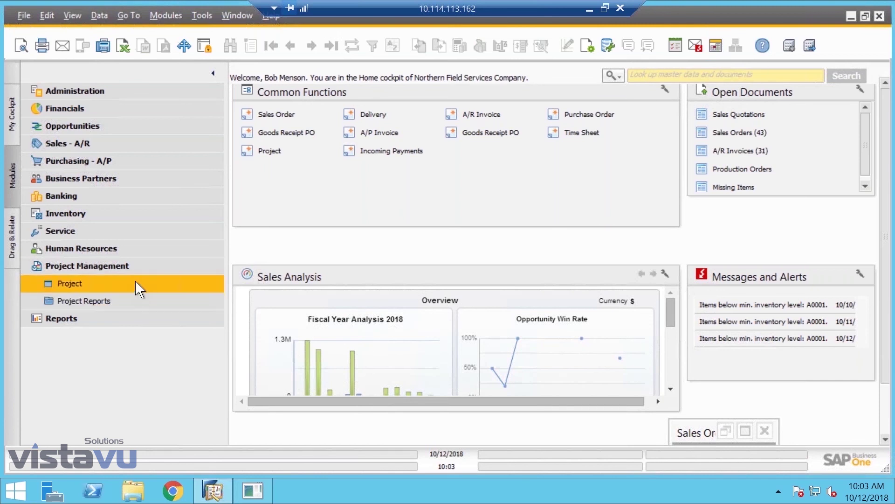
pyautogui.click(121, 226)
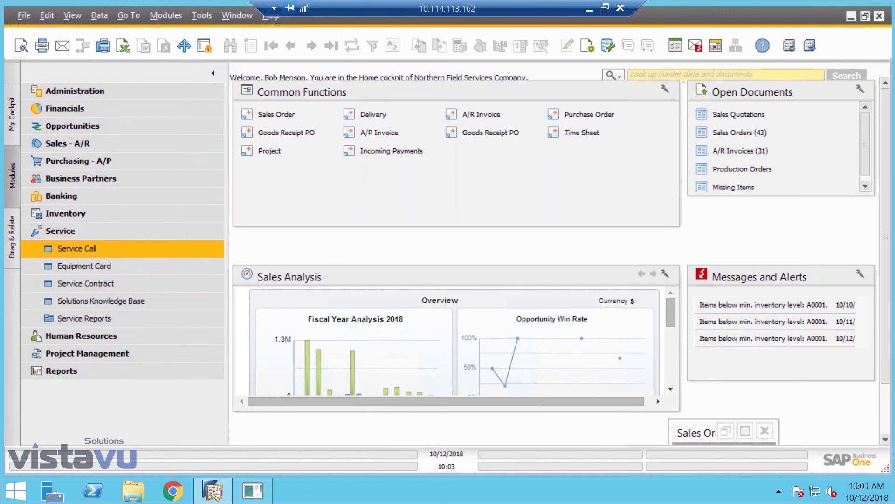
pyautogui.click(107, 248)
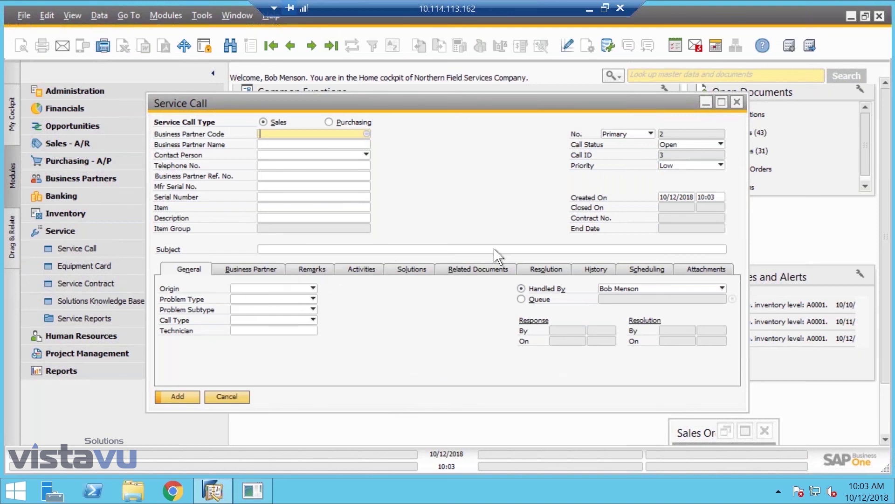
pyautogui.click(487, 269)
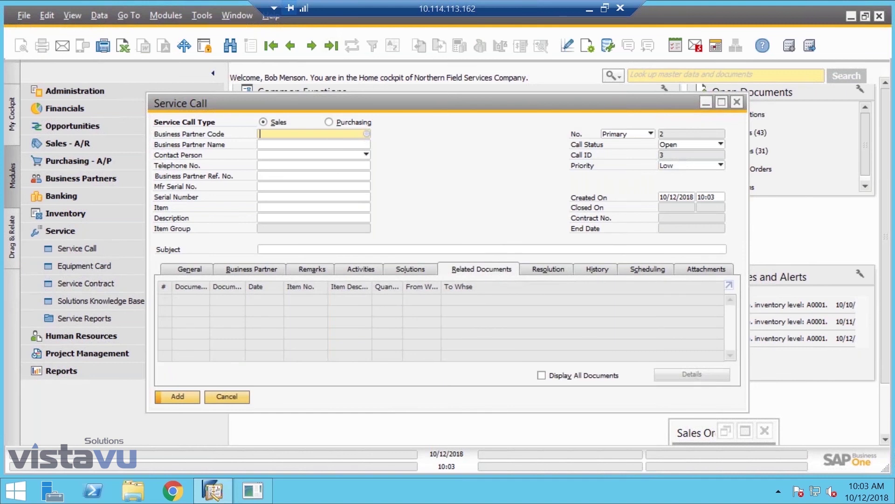
pyautogui.click(737, 102)
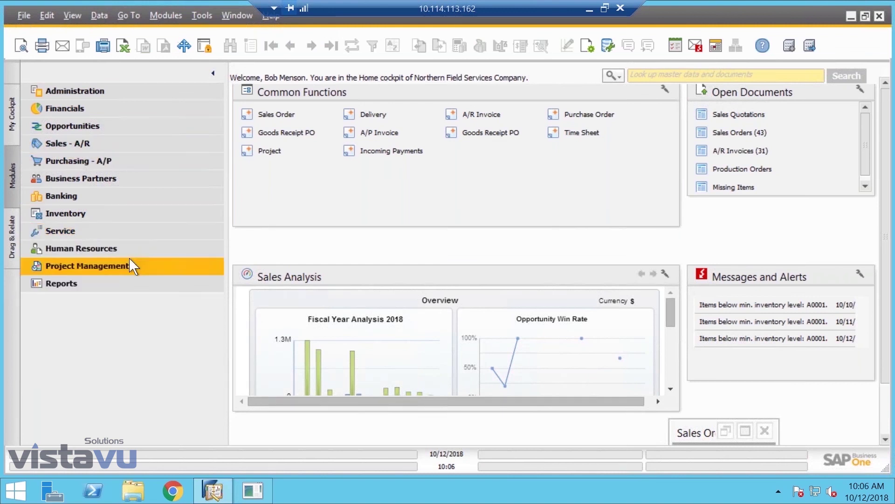
# Open the Project form in Project Management
pyautogui.click(74, 266)
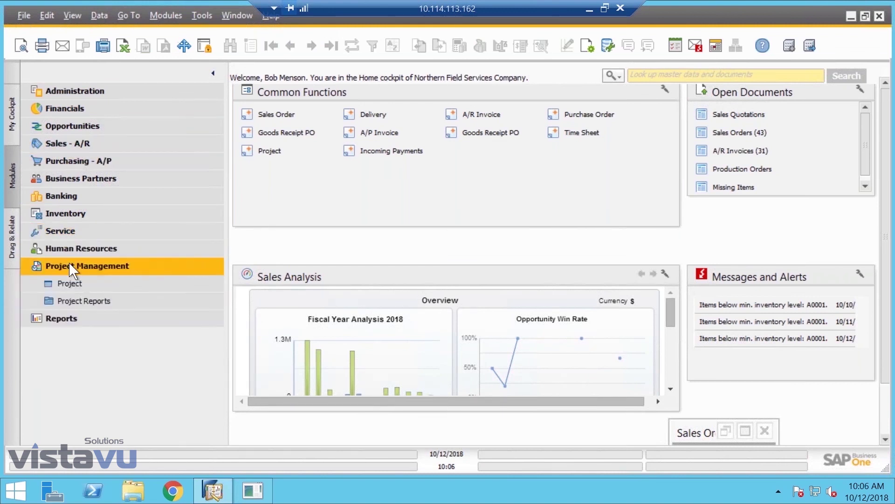
pyautogui.click(77, 288)
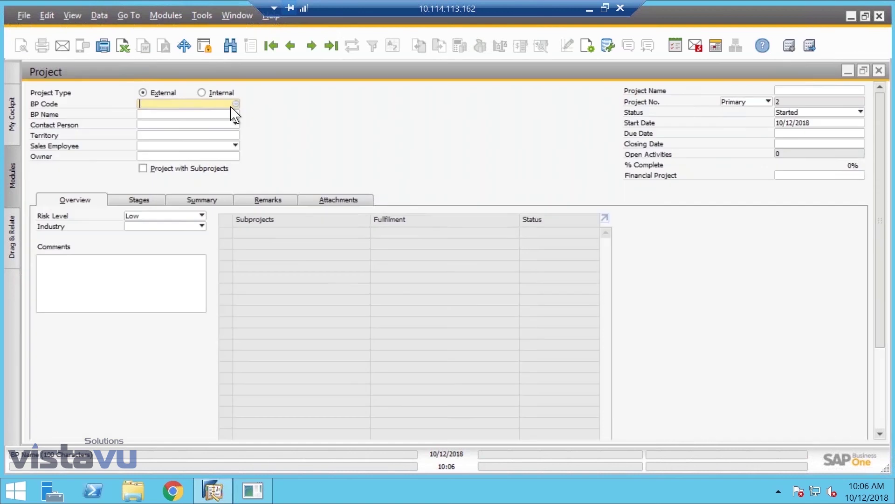
pyautogui.click(234, 103)
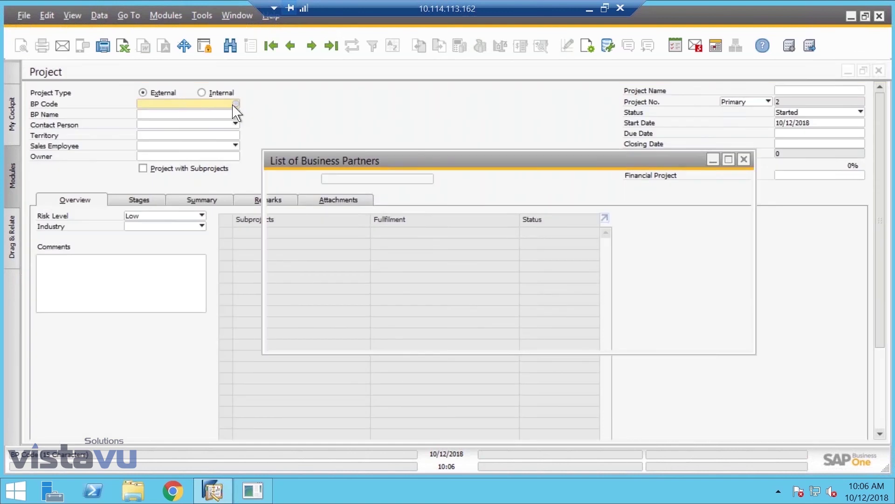
pyautogui.doubleClick(340, 222)
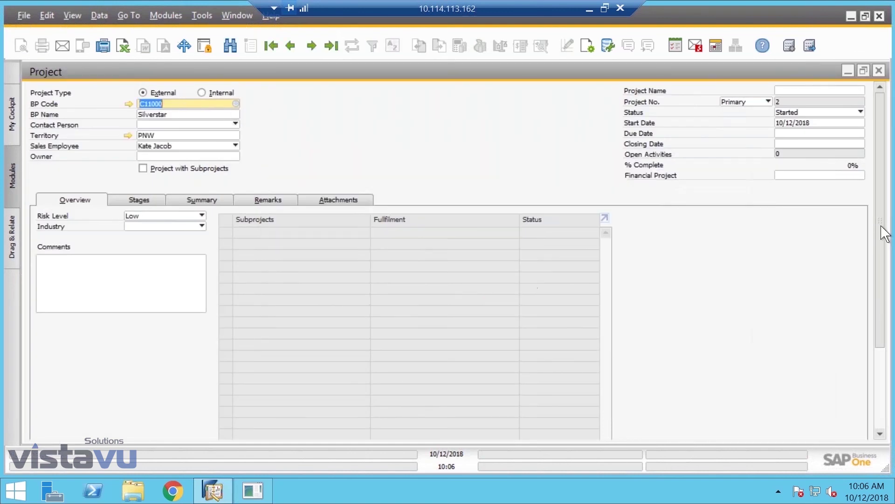
pyautogui.scroll(-3, 883, 231)
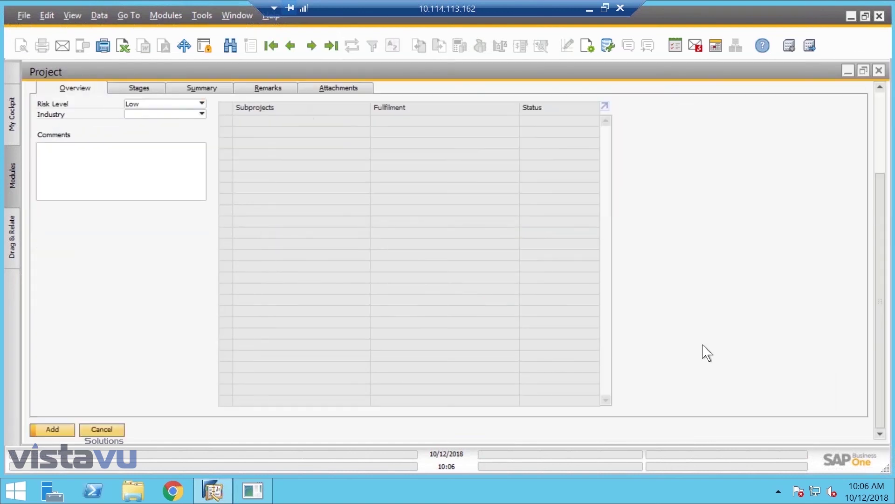
# Discard the new project entry for find mode, browse to the Analyzer Installation project, and agree to assign its unassigned documents
pyautogui.click(230, 46)
pyautogui.click(300, 261)
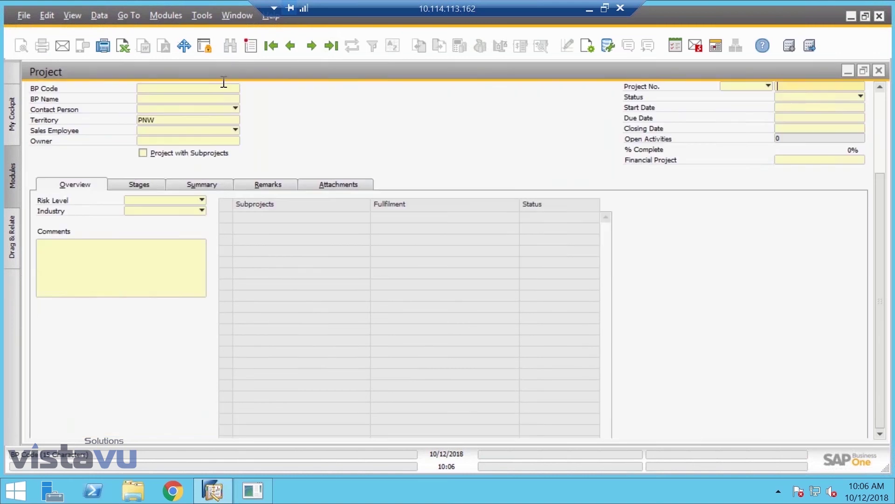
pyautogui.click(224, 88)
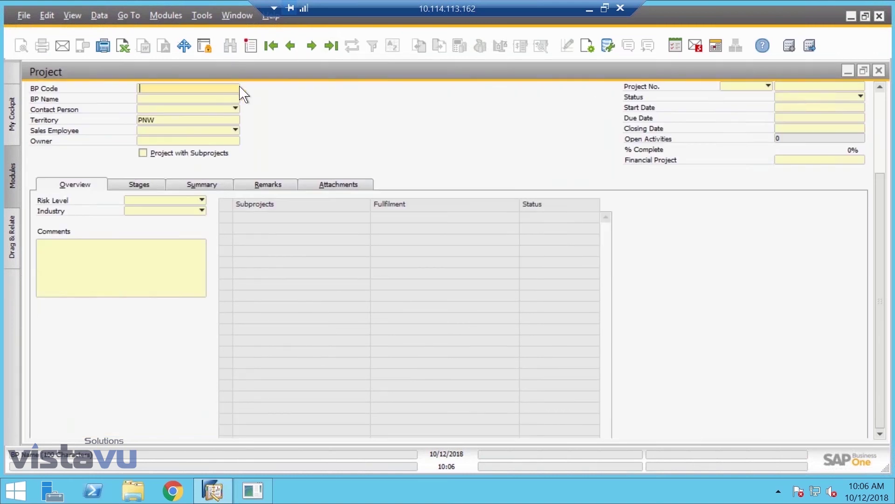
pyautogui.click(311, 45)
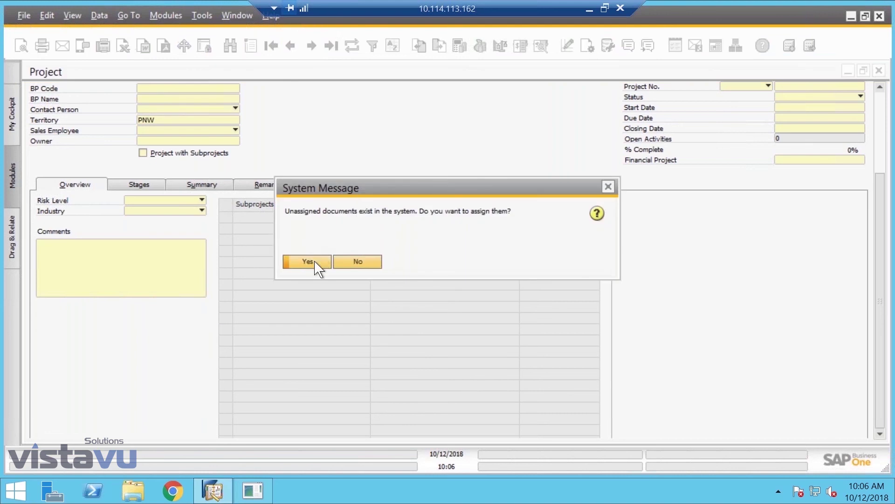
pyautogui.click(308, 262)
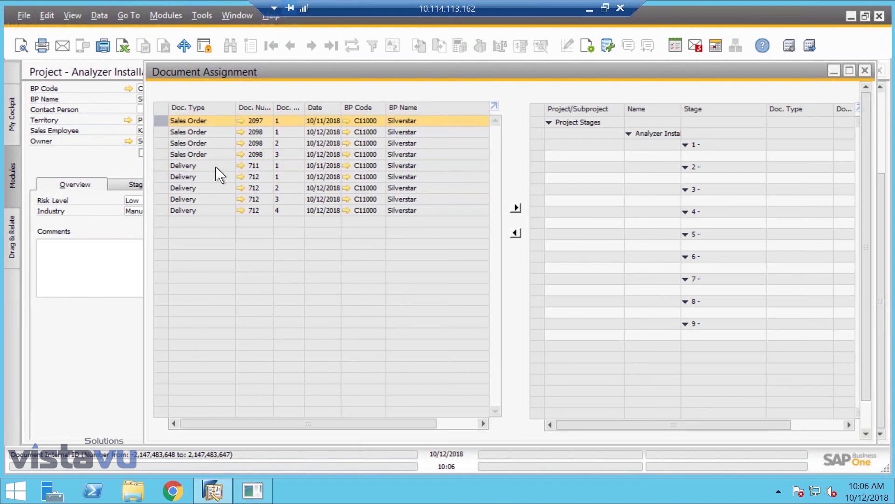
# Assign lines 1 and 2 of sales order 2098 to stage 2 of the Analyzer Installation project and save the document assignment
pyautogui.click(537, 177)
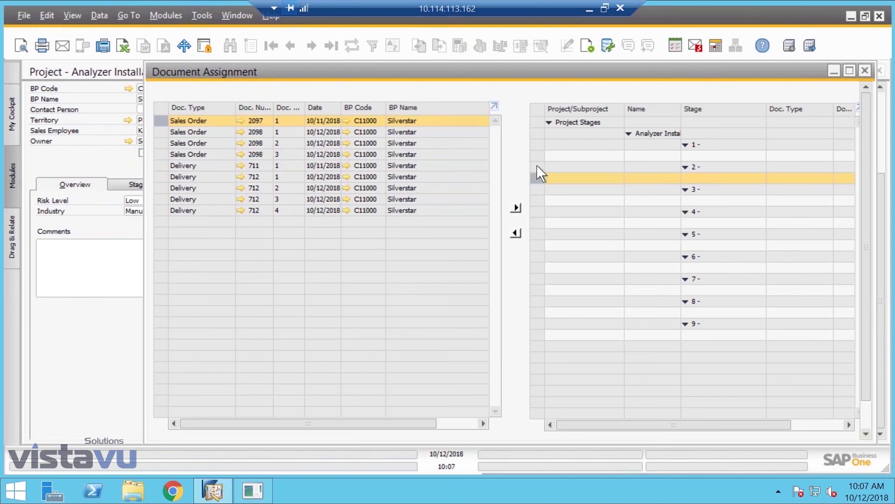
pyautogui.keyDown('ctrl'); pyautogui.click(196, 143); pyautogui.keyUp('ctrl')
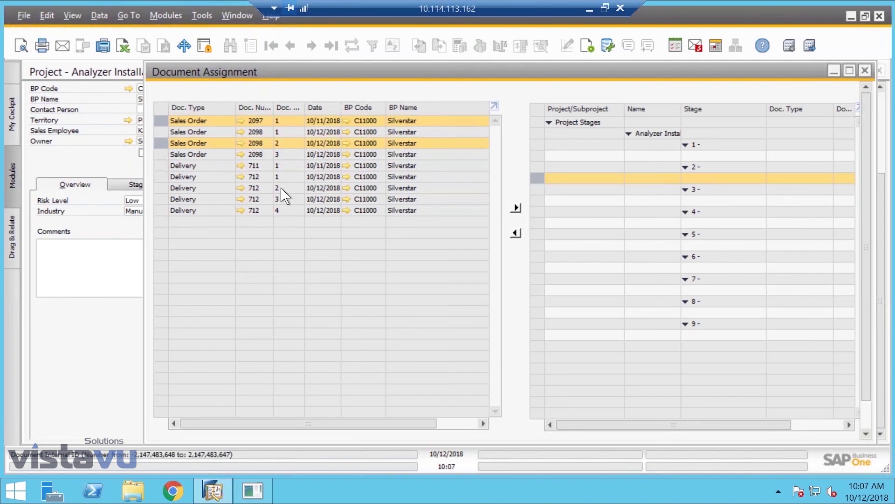
pyautogui.click(231, 132)
pyautogui.keyDown('ctrl'); pyautogui.click(221, 144); pyautogui.keyUp('ctrl')
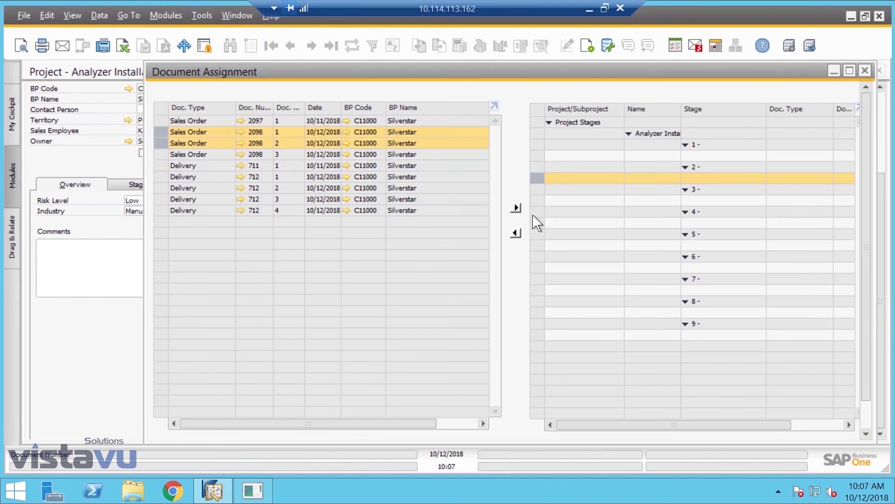
pyautogui.click(516, 208)
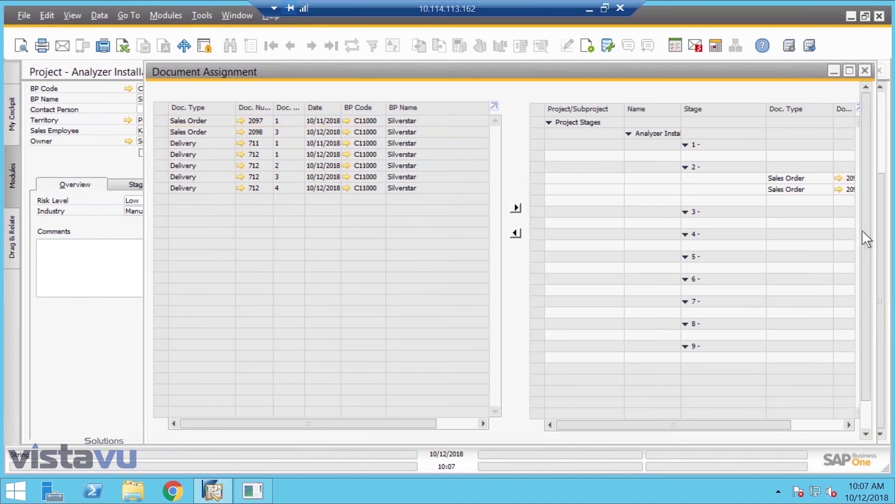
pyautogui.scroll(-2, 867, 355)
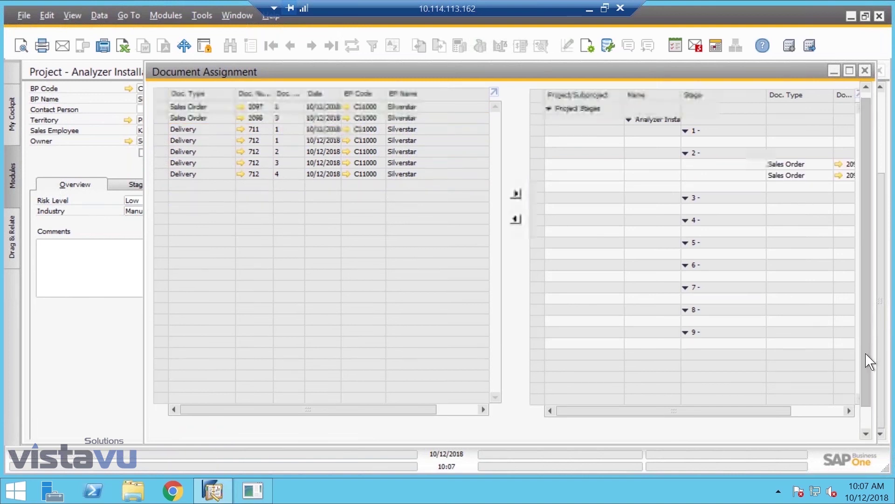
pyautogui.click(182, 423)
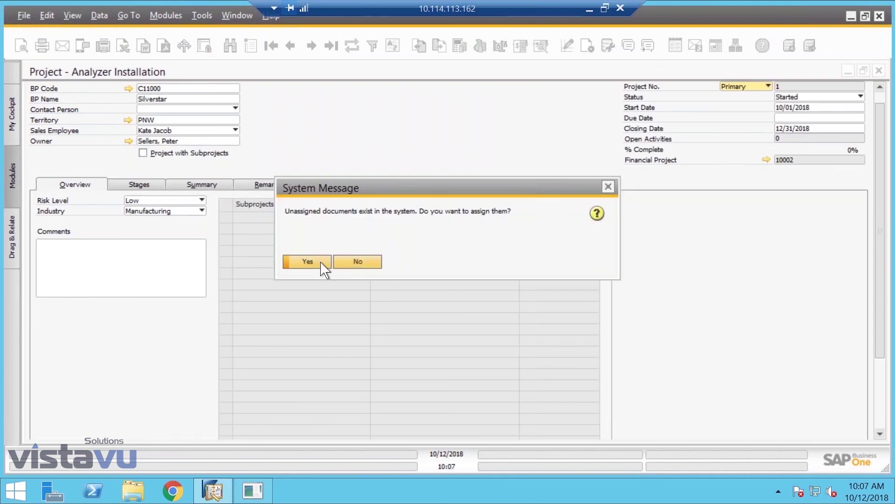
# Decline assigning the remaining unassigned documents and display the project's stages
pyautogui.click(353, 264)
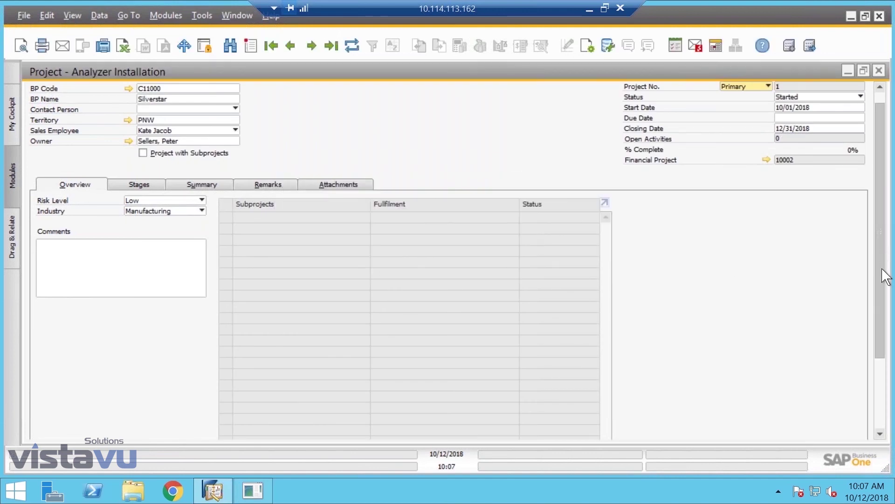
pyautogui.scroll(-3, 882, 268)
pyautogui.click(139, 91)
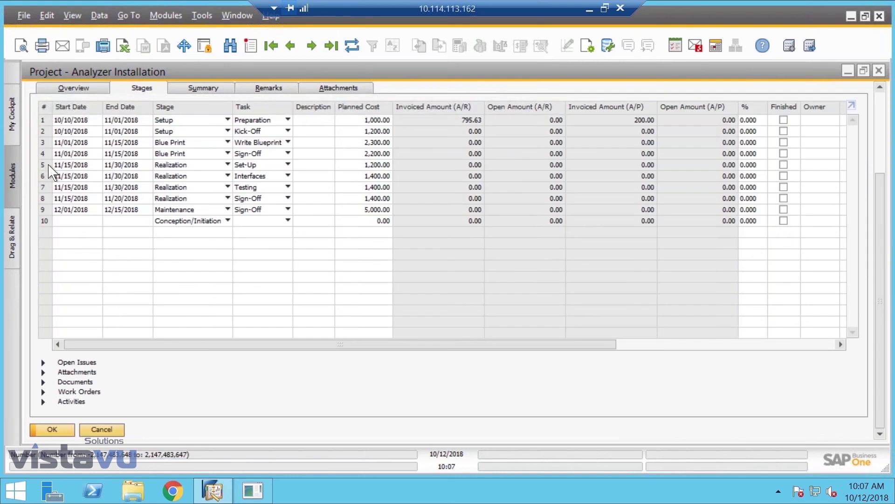
# Link A/P Invoice 184 as a document to the Blue Print stage's Write Blueprint task and update the project
pyautogui.click(42, 142)
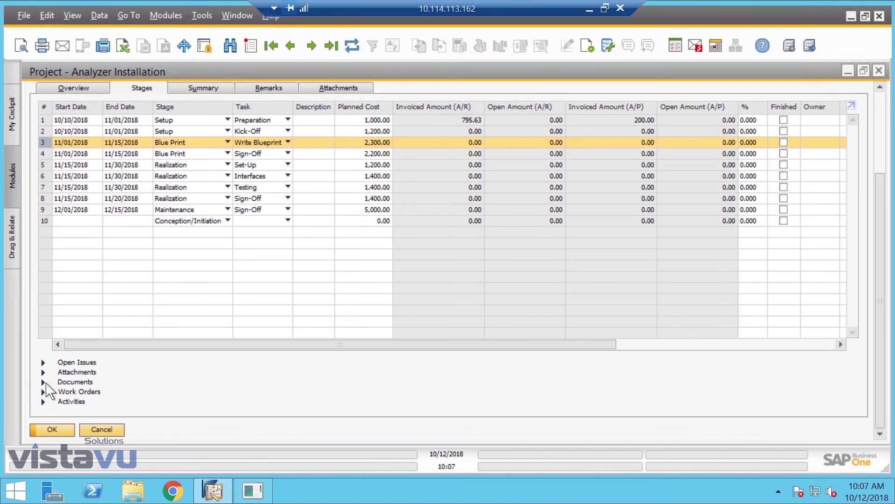
pyautogui.click(60, 381)
pyautogui.click(146, 316)
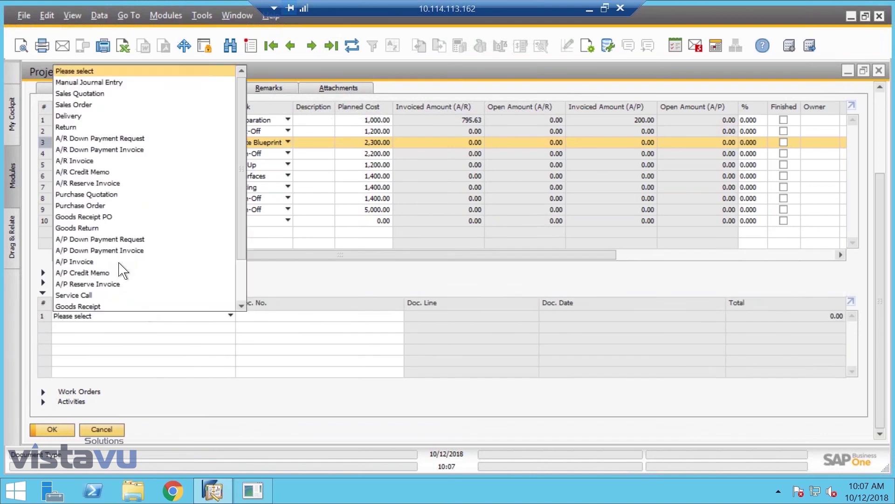
pyautogui.click(121, 262)
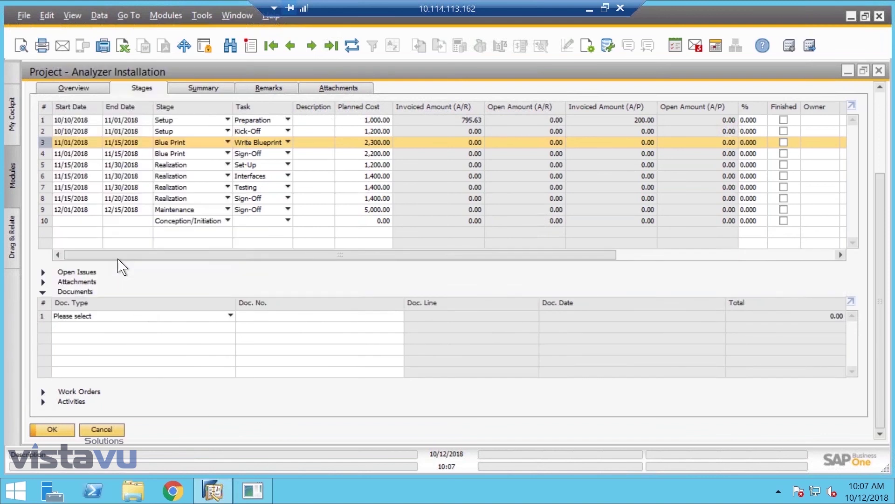
pyautogui.click(368, 317)
pyautogui.press('Tab')
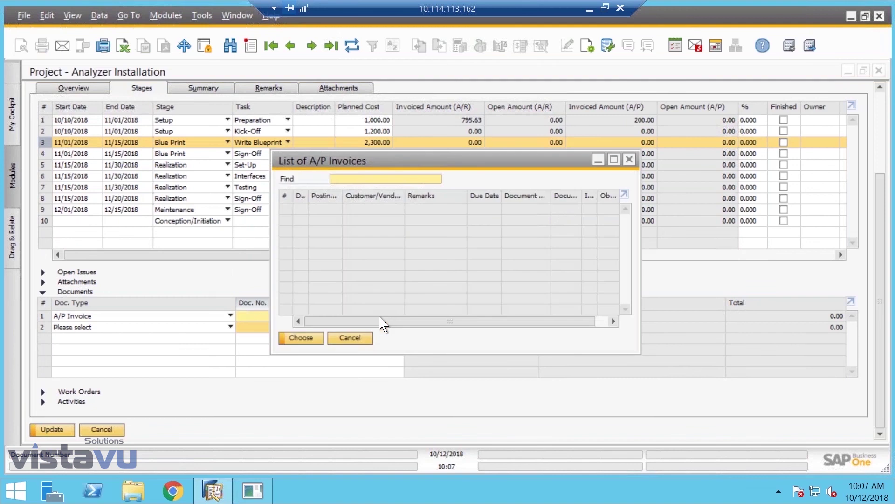
pyautogui.scroll(-20, 530, 308)
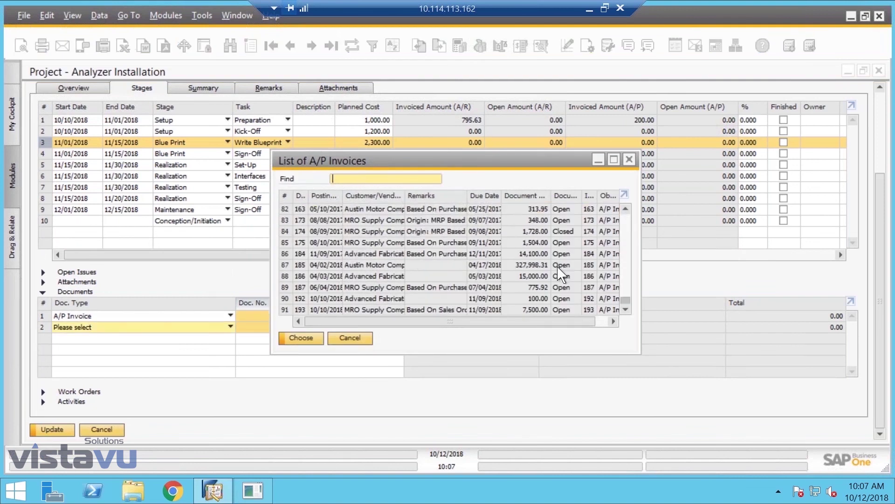
pyautogui.click(491, 259)
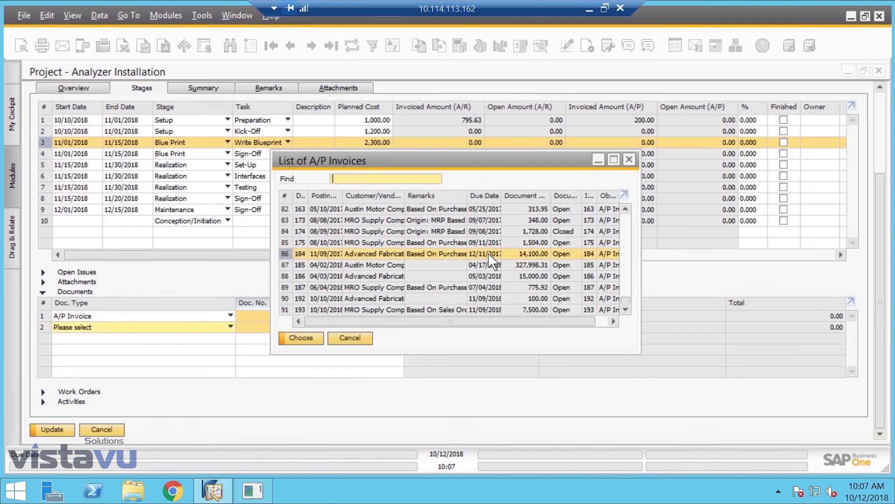
pyautogui.doubleClick(489, 255)
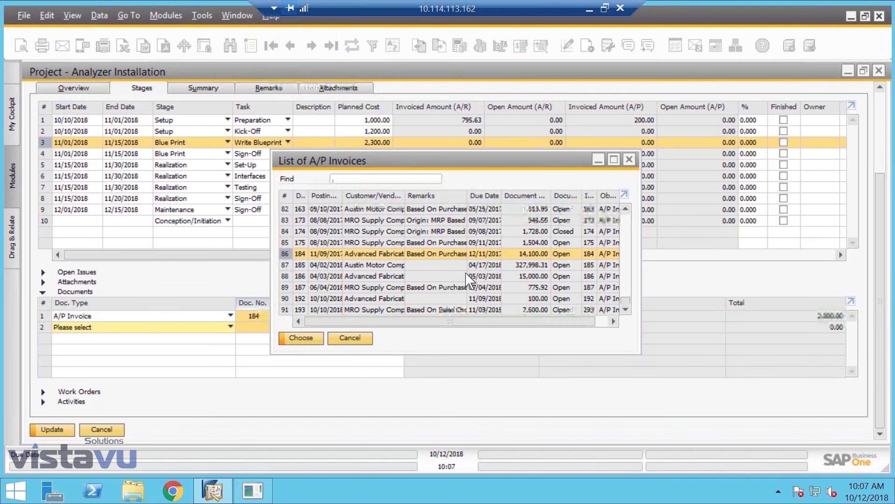
pyautogui.click(48, 430)
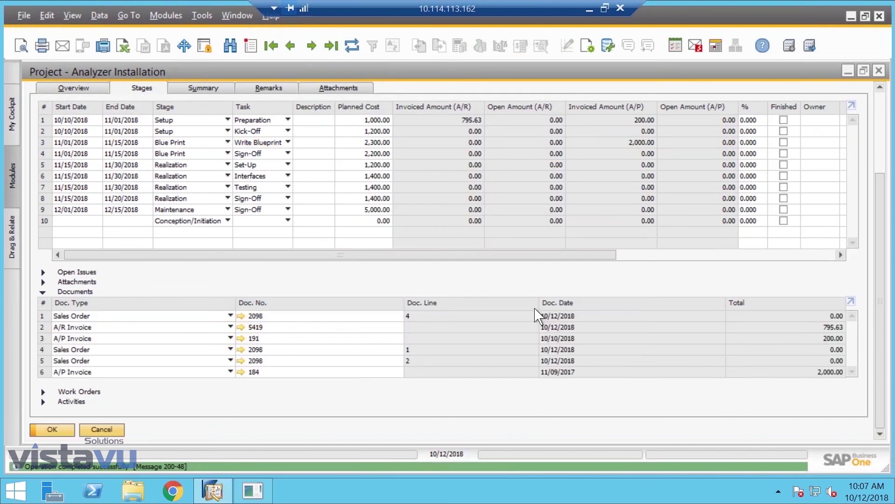
# Delete the A/P Invoice 184 row from the documents of the Write Blueprint stage
pyautogui.moveTo(877, 233); pyautogui.dragTo(876, 169)
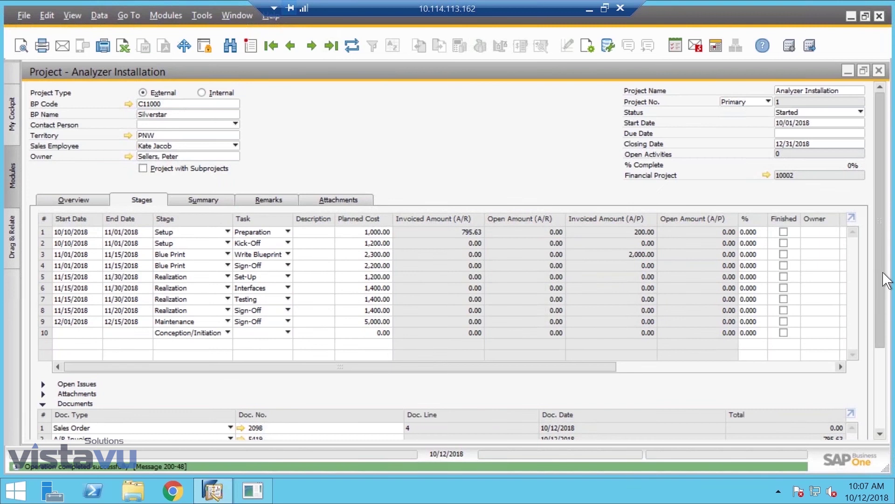
pyautogui.moveTo(883, 272); pyautogui.dragTo(882, 352)
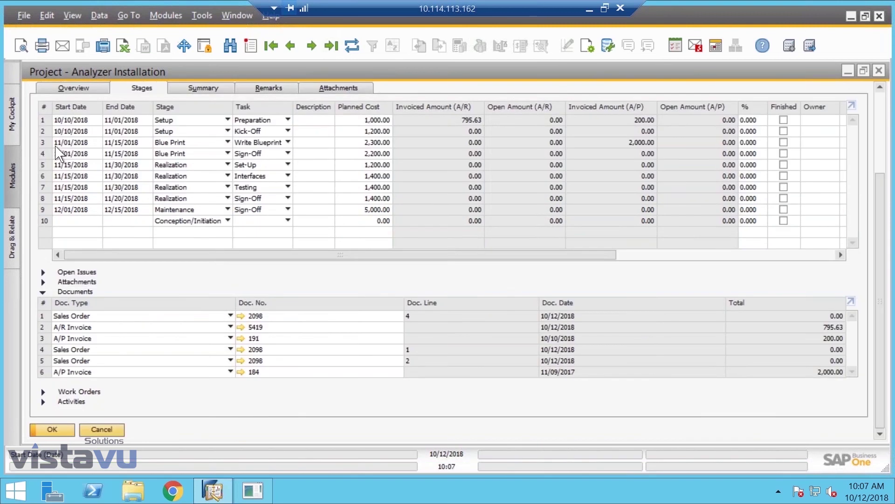
pyautogui.click(40, 142)
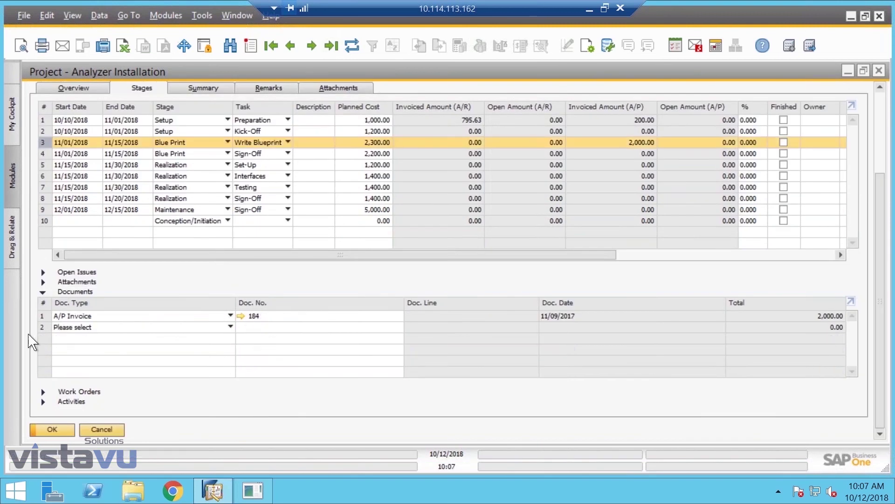
pyautogui.rightClick(42, 316)
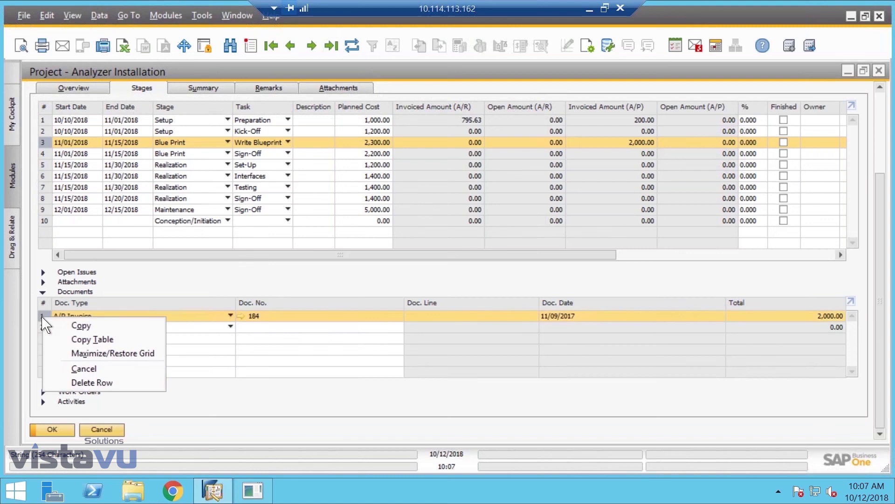
pyautogui.click(96, 383)
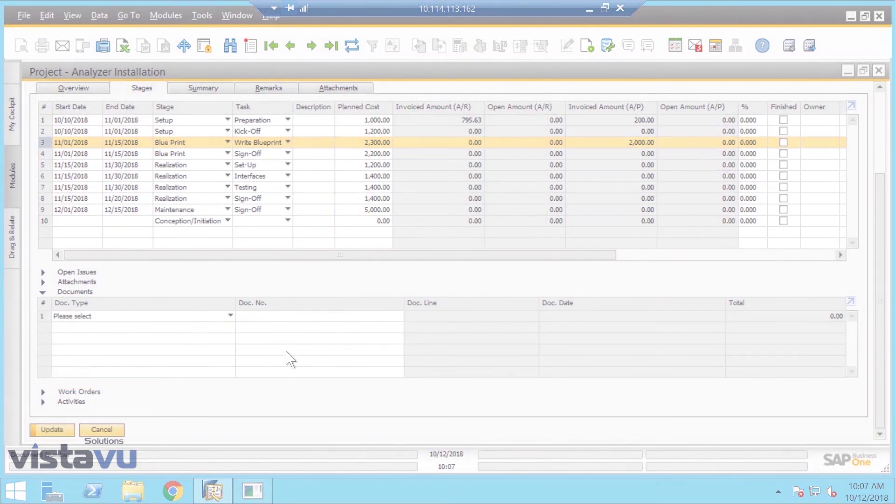